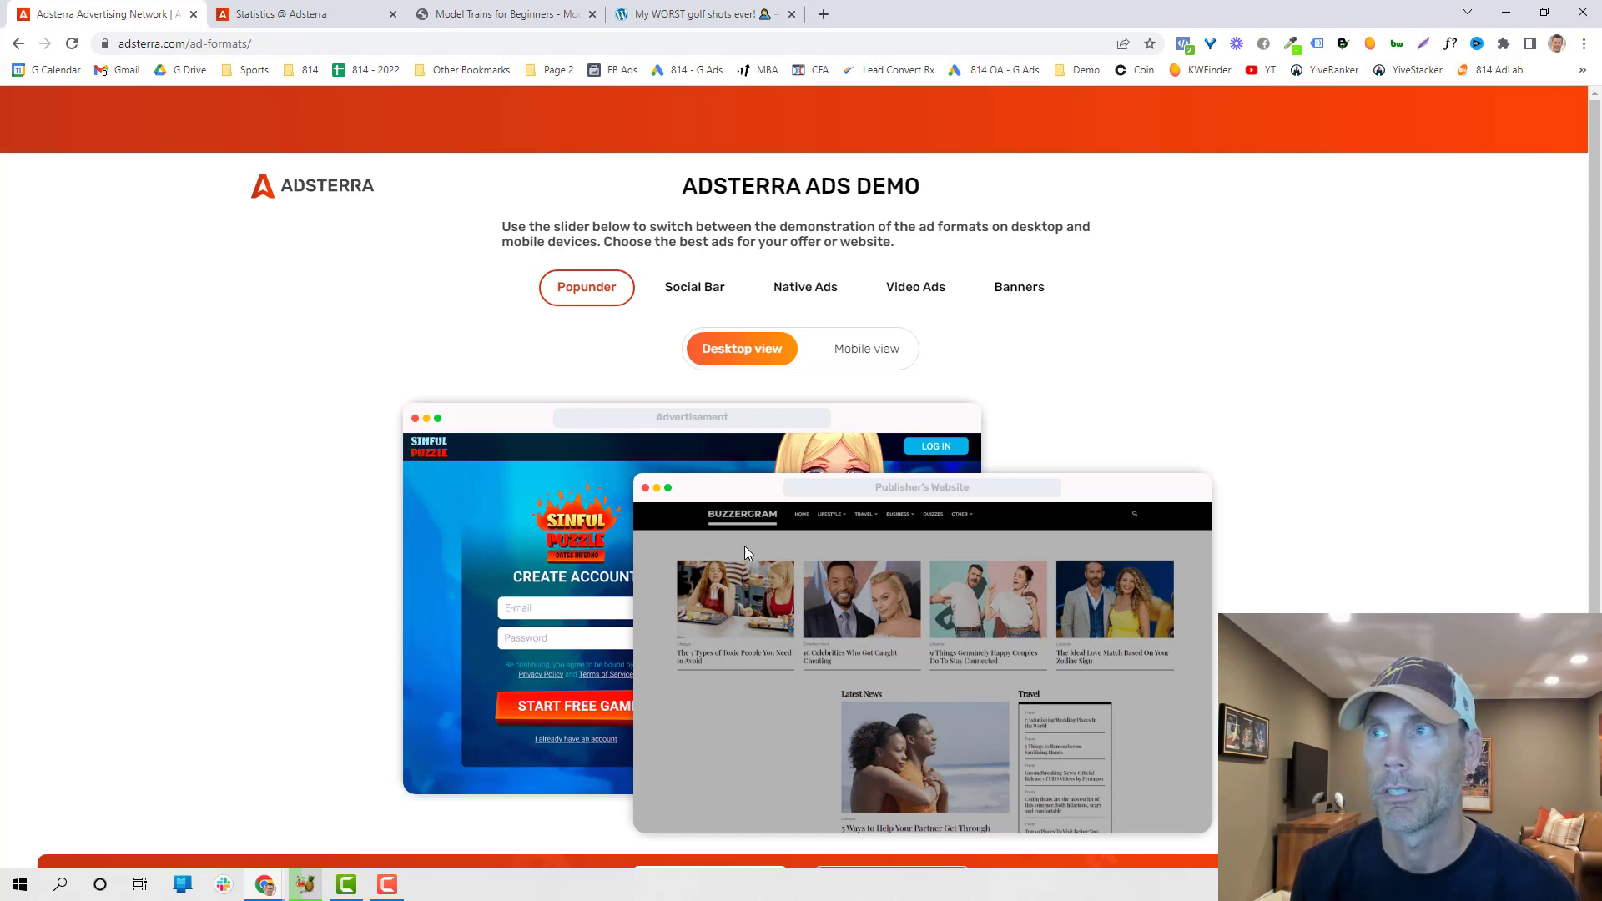
Preview the Social Bar, Native Ads and Video Ads demos, then switch to the Model Trains site
left_click(711, 286)
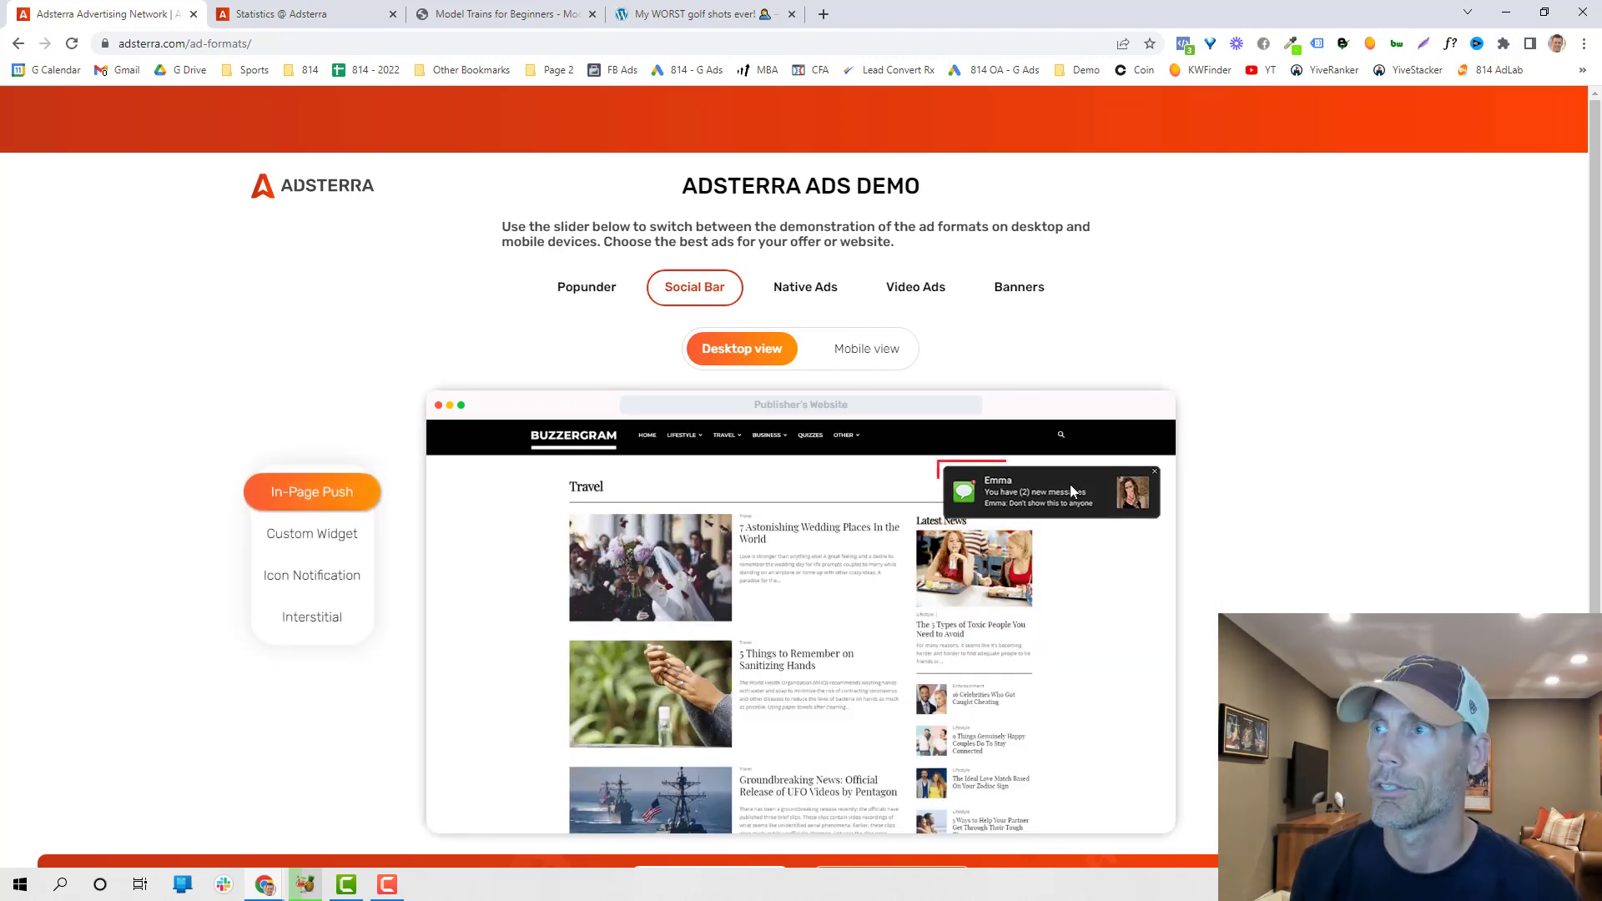
left_click(826, 292)
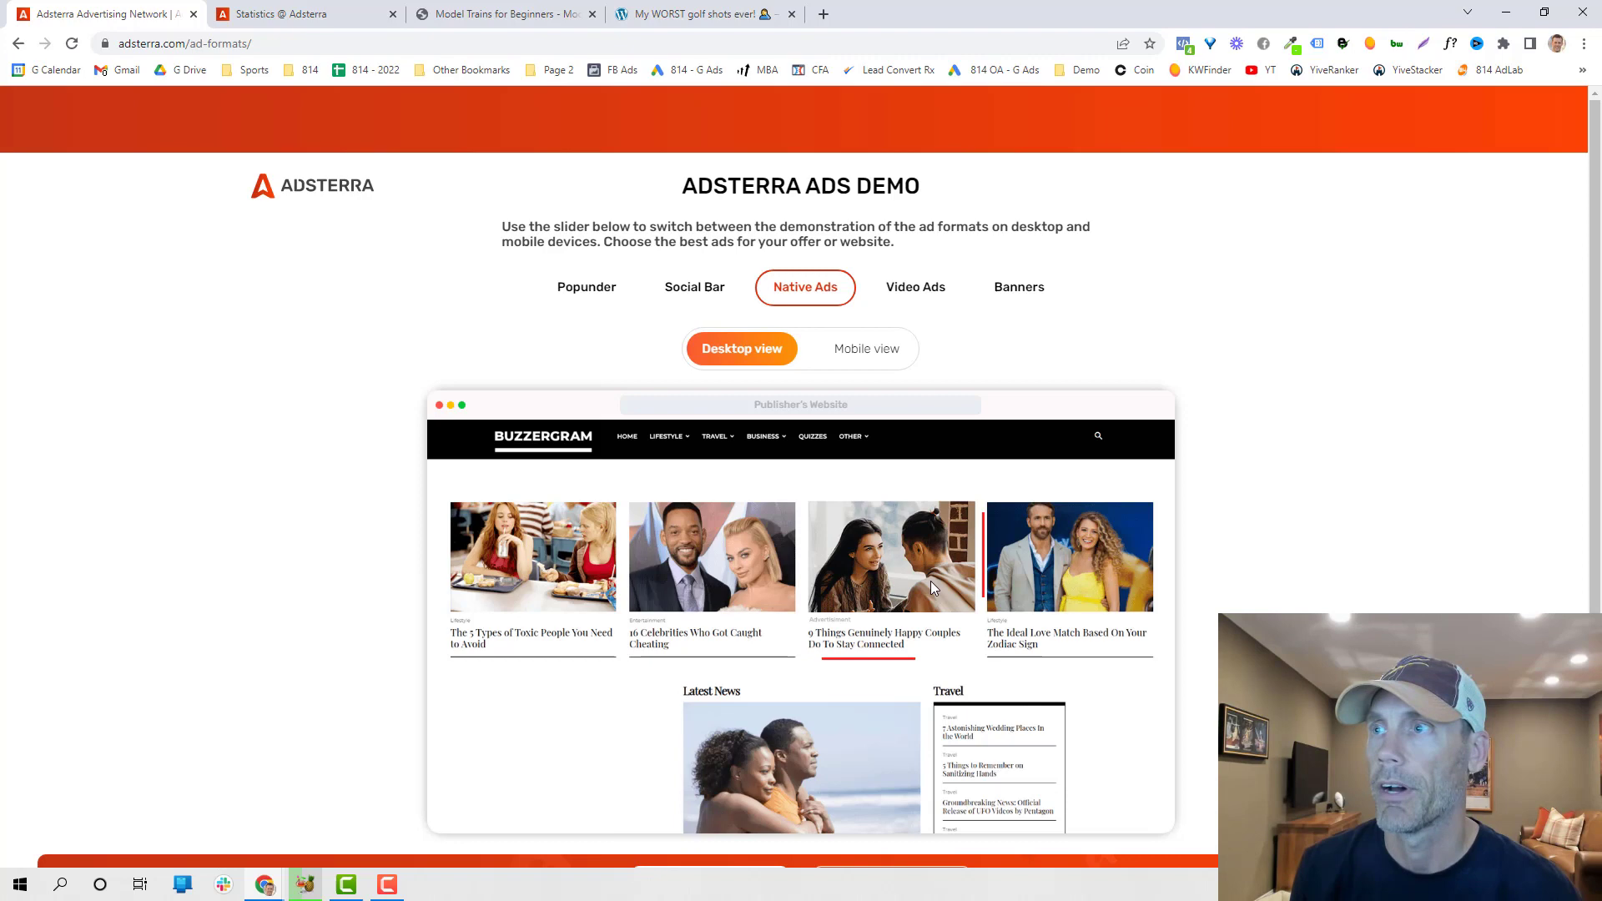
left_click(926, 294)
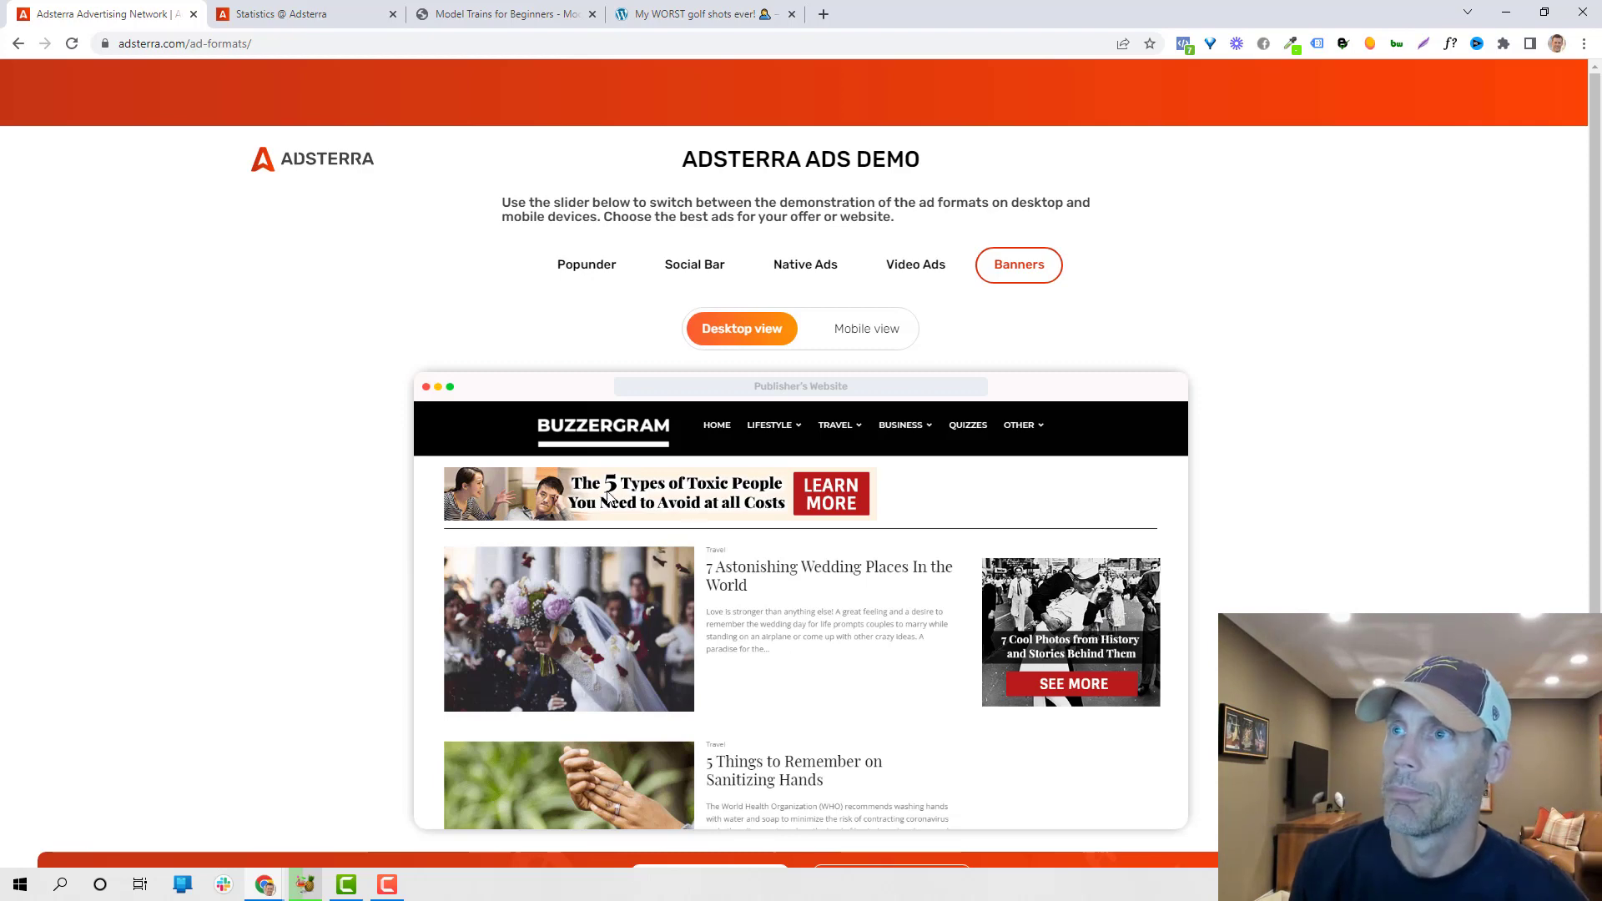
scroll(1031, 584, "down", 1)
scroll(1118, 563, "up", 1)
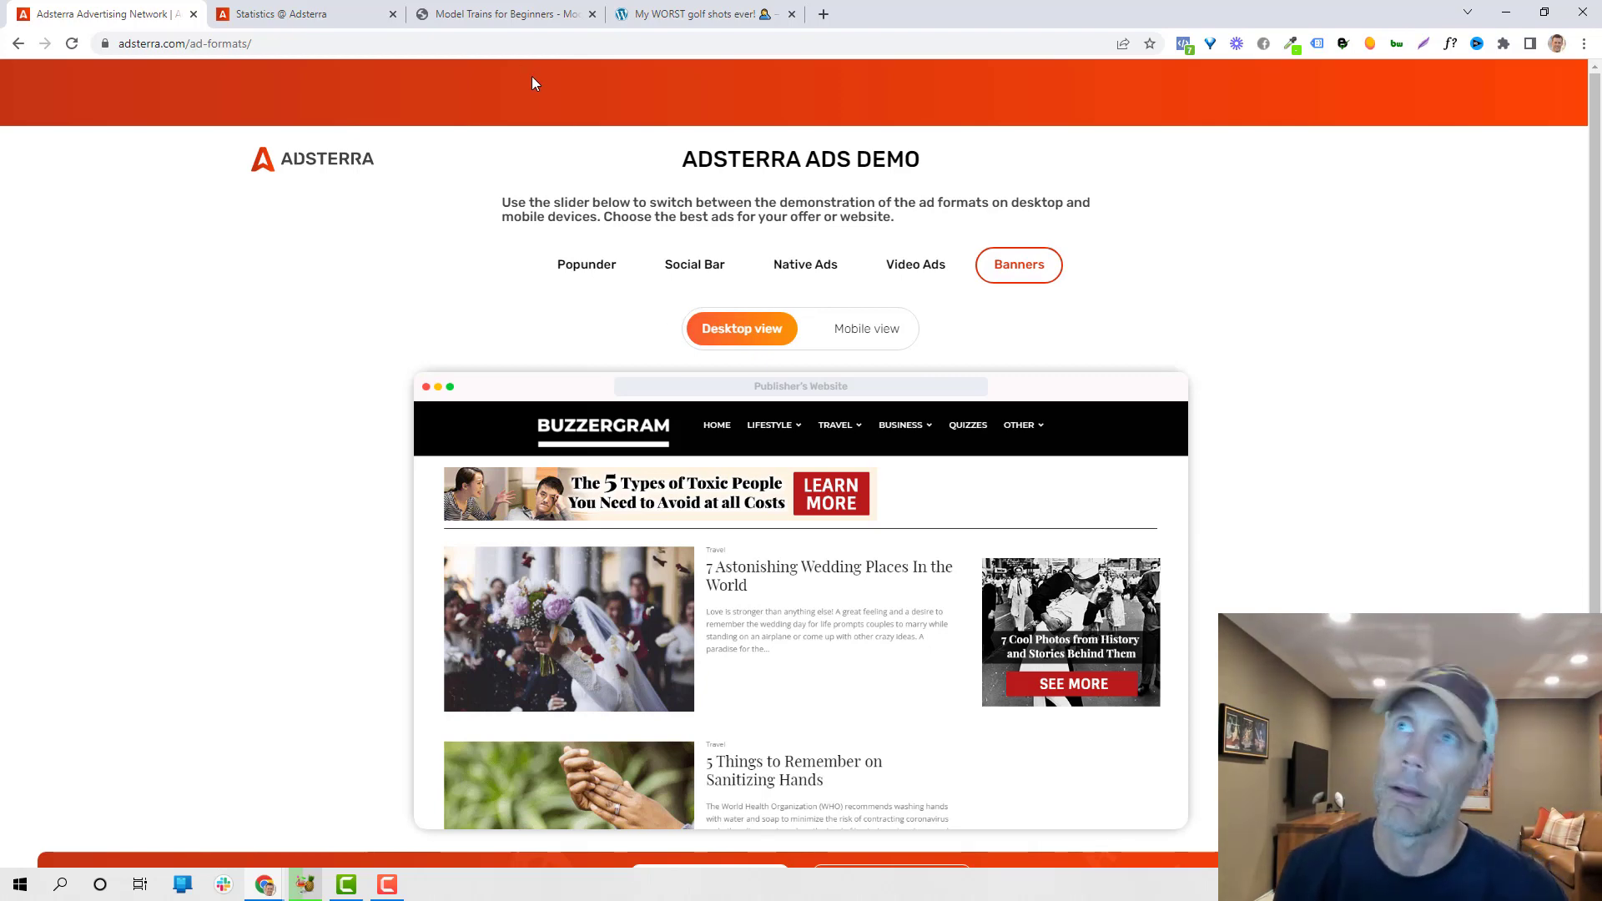
left_click(515, 8)
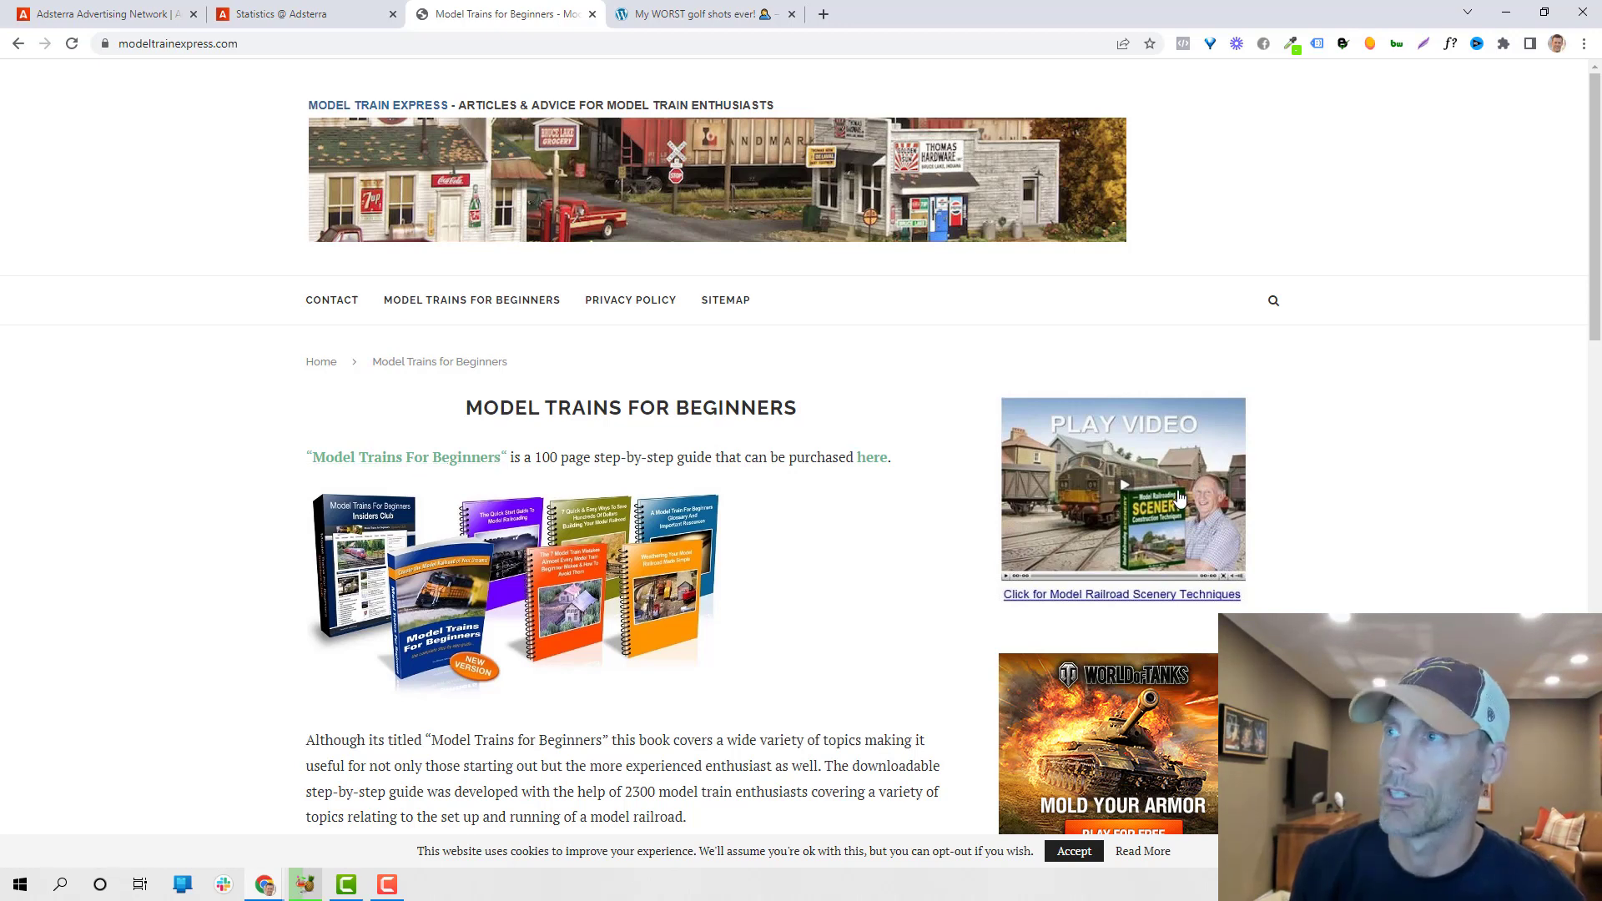
scroll(1126, 488, "down", 1)
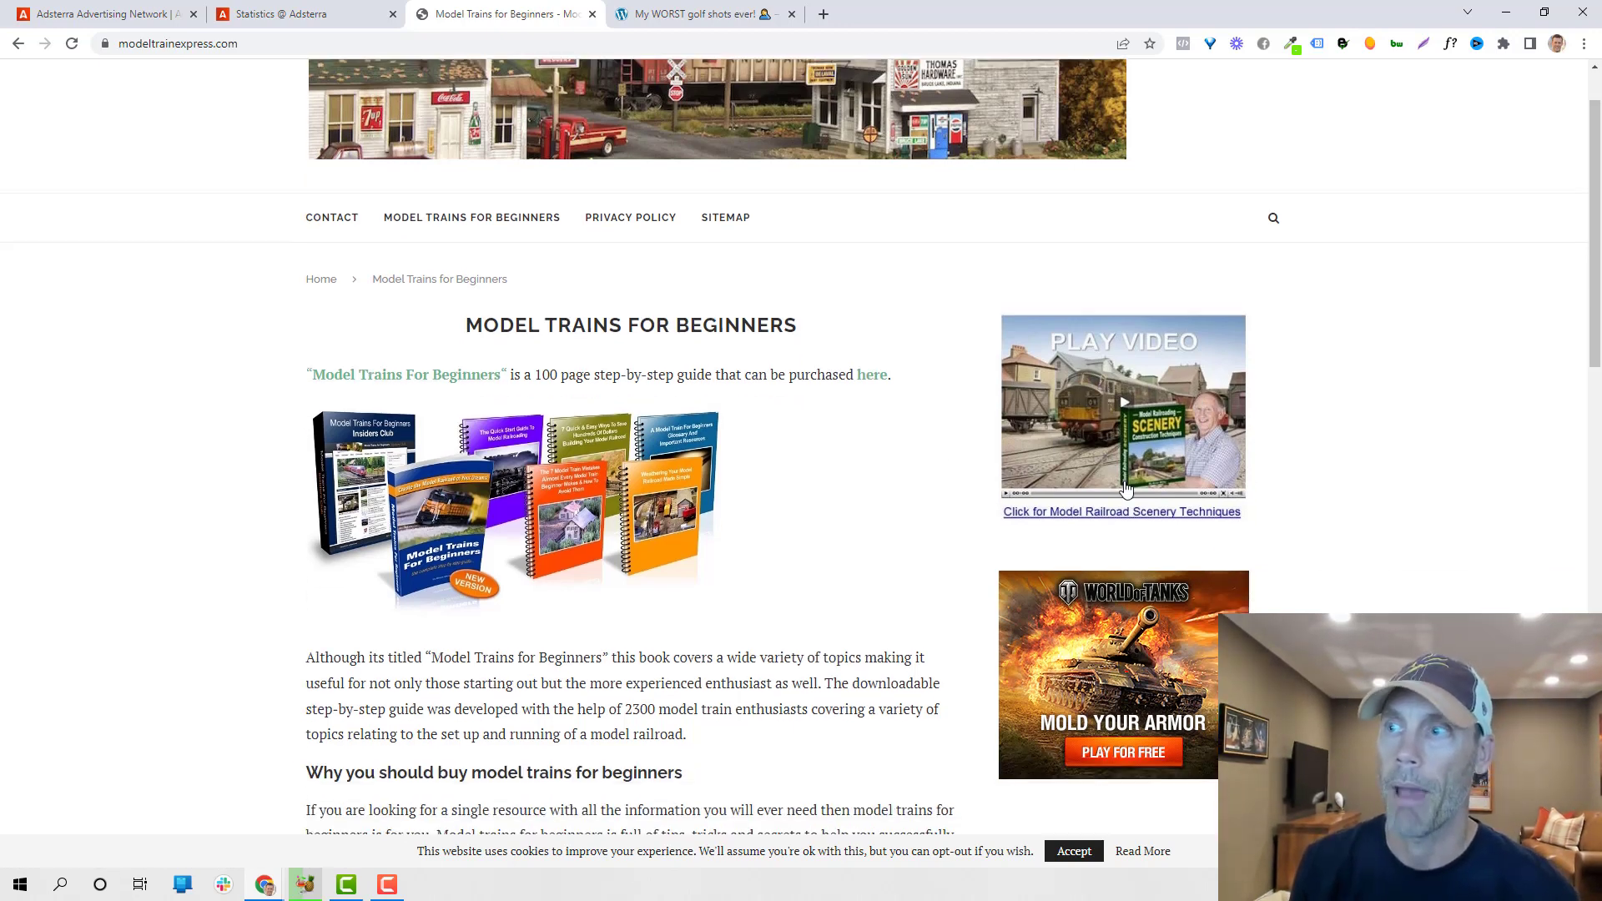
scroll(1125, 488, "down", 1)
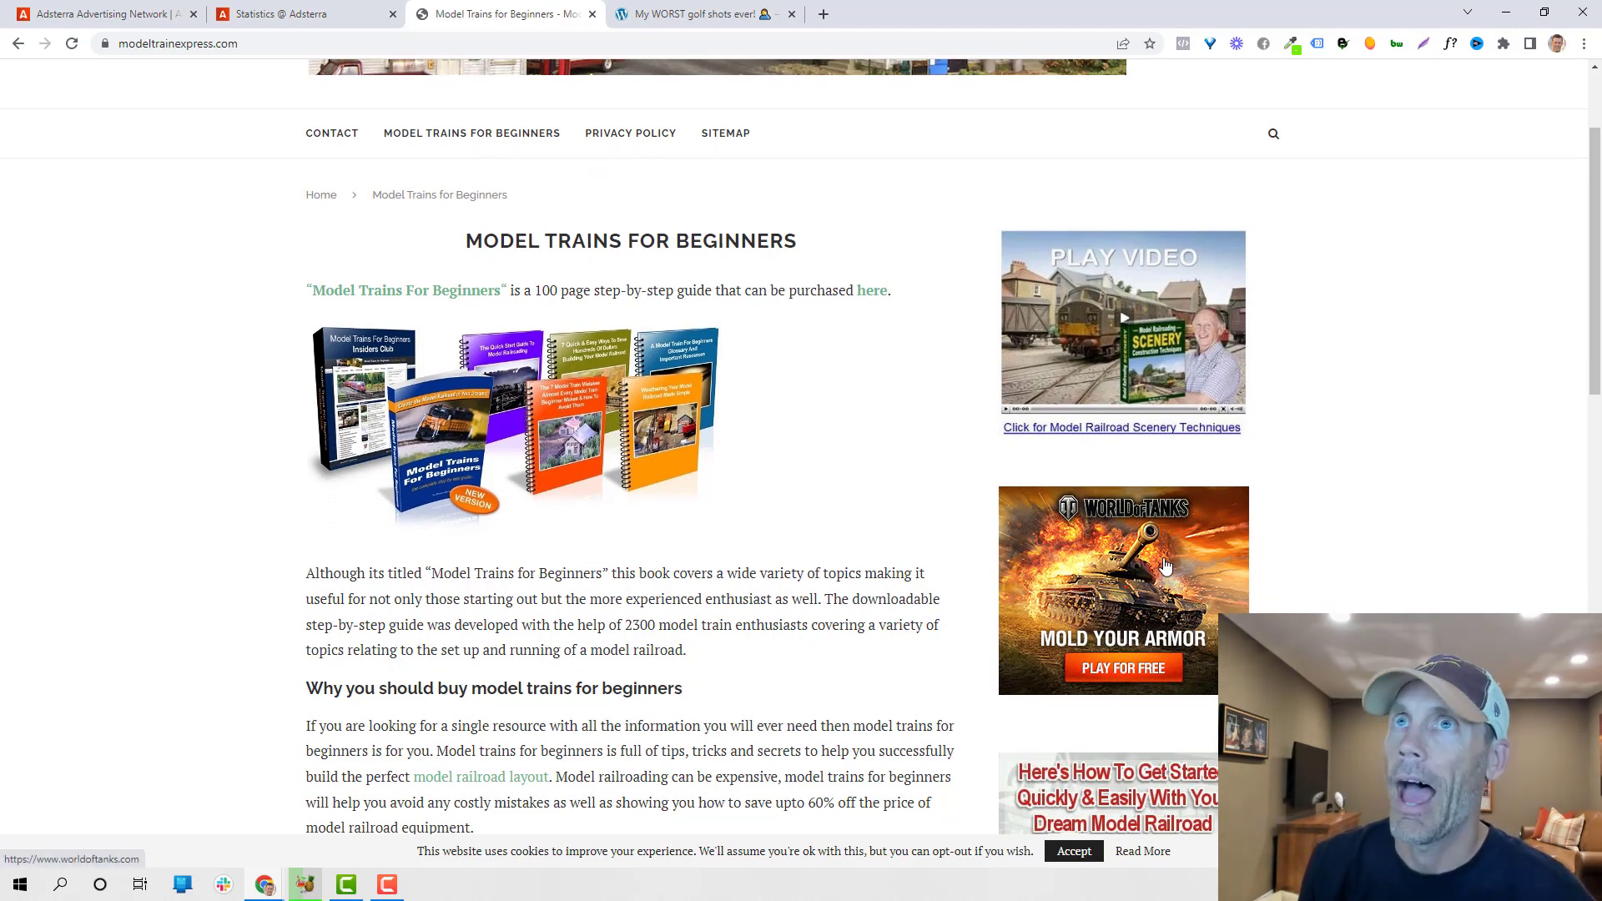
scroll(1085, 576, "down", 7)
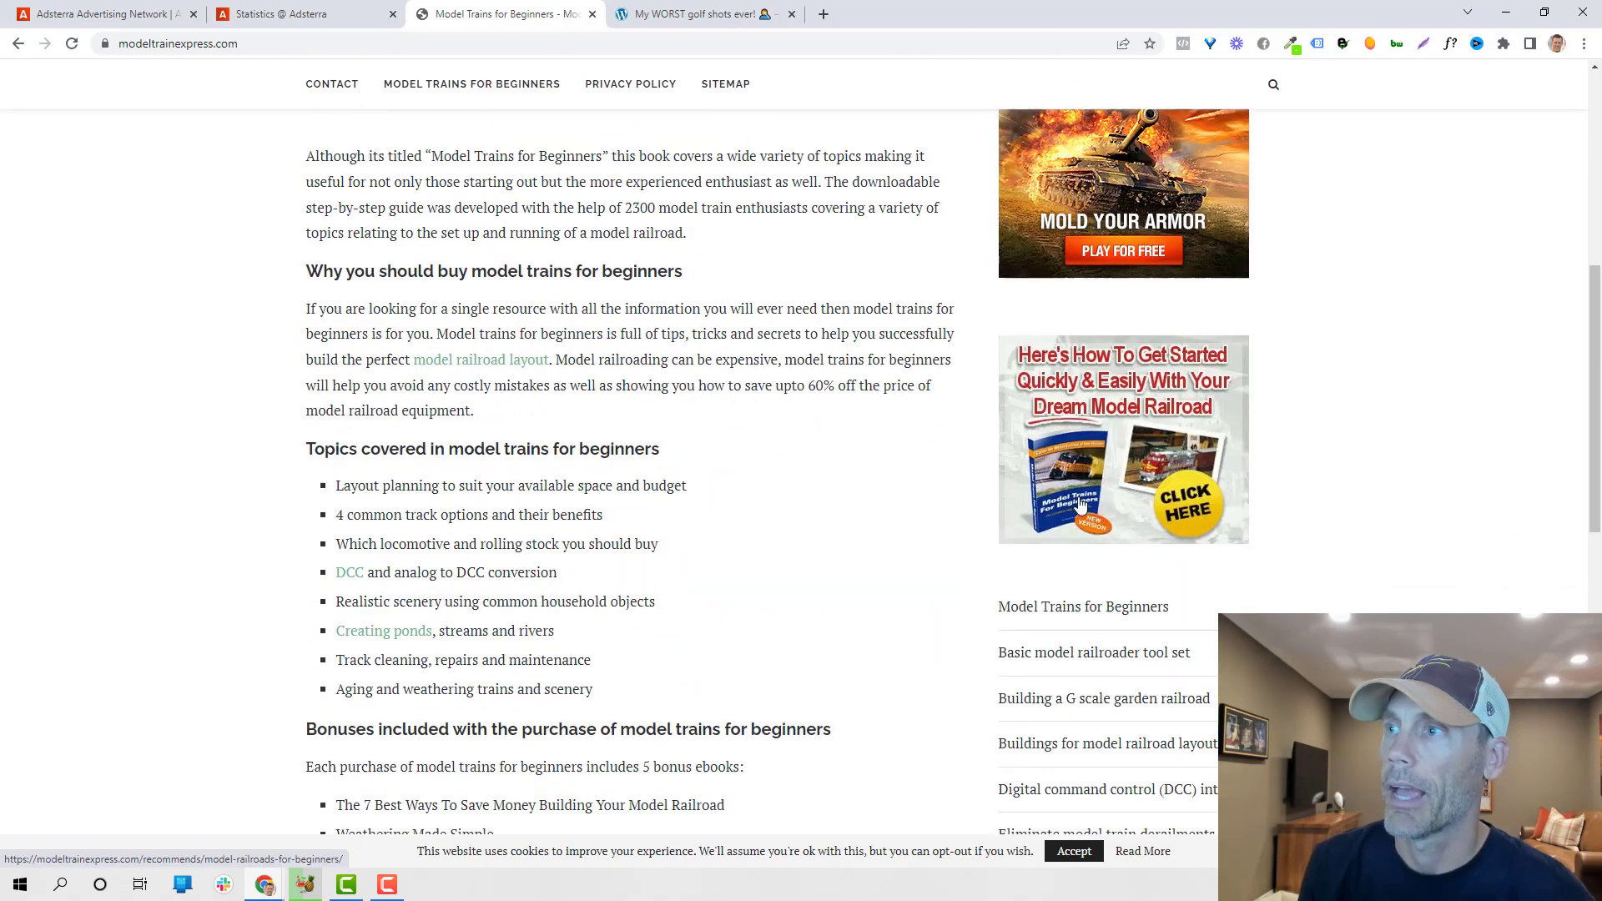
scroll(1227, 534, "down", 11)
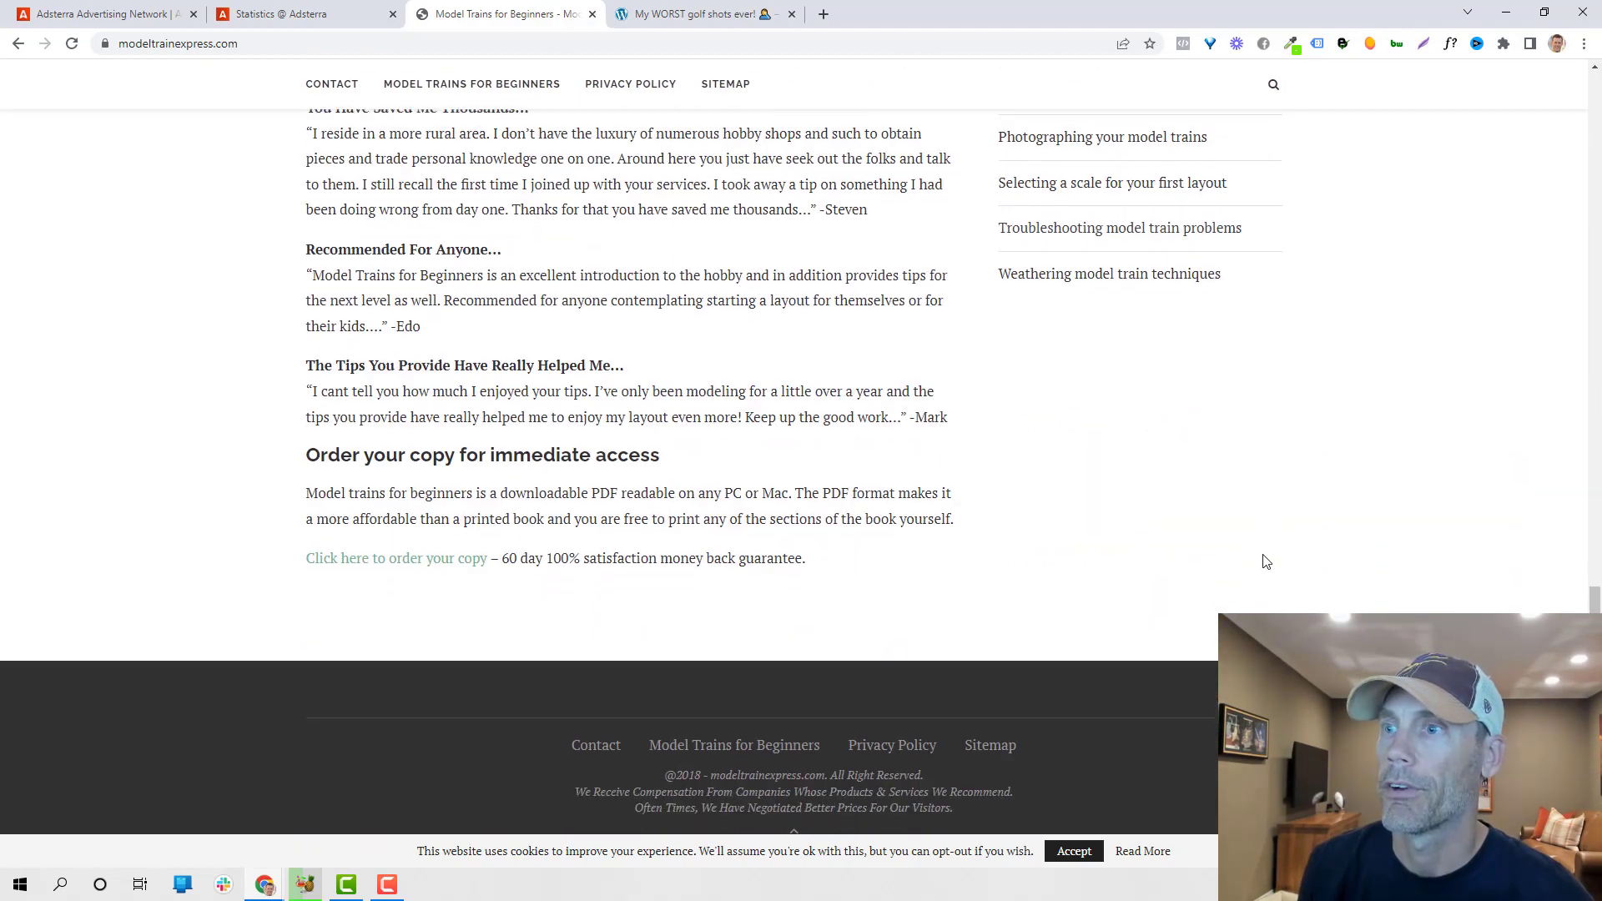
scroll(1277, 576, "up", 12)
scroll(1275, 576, "up", 7)
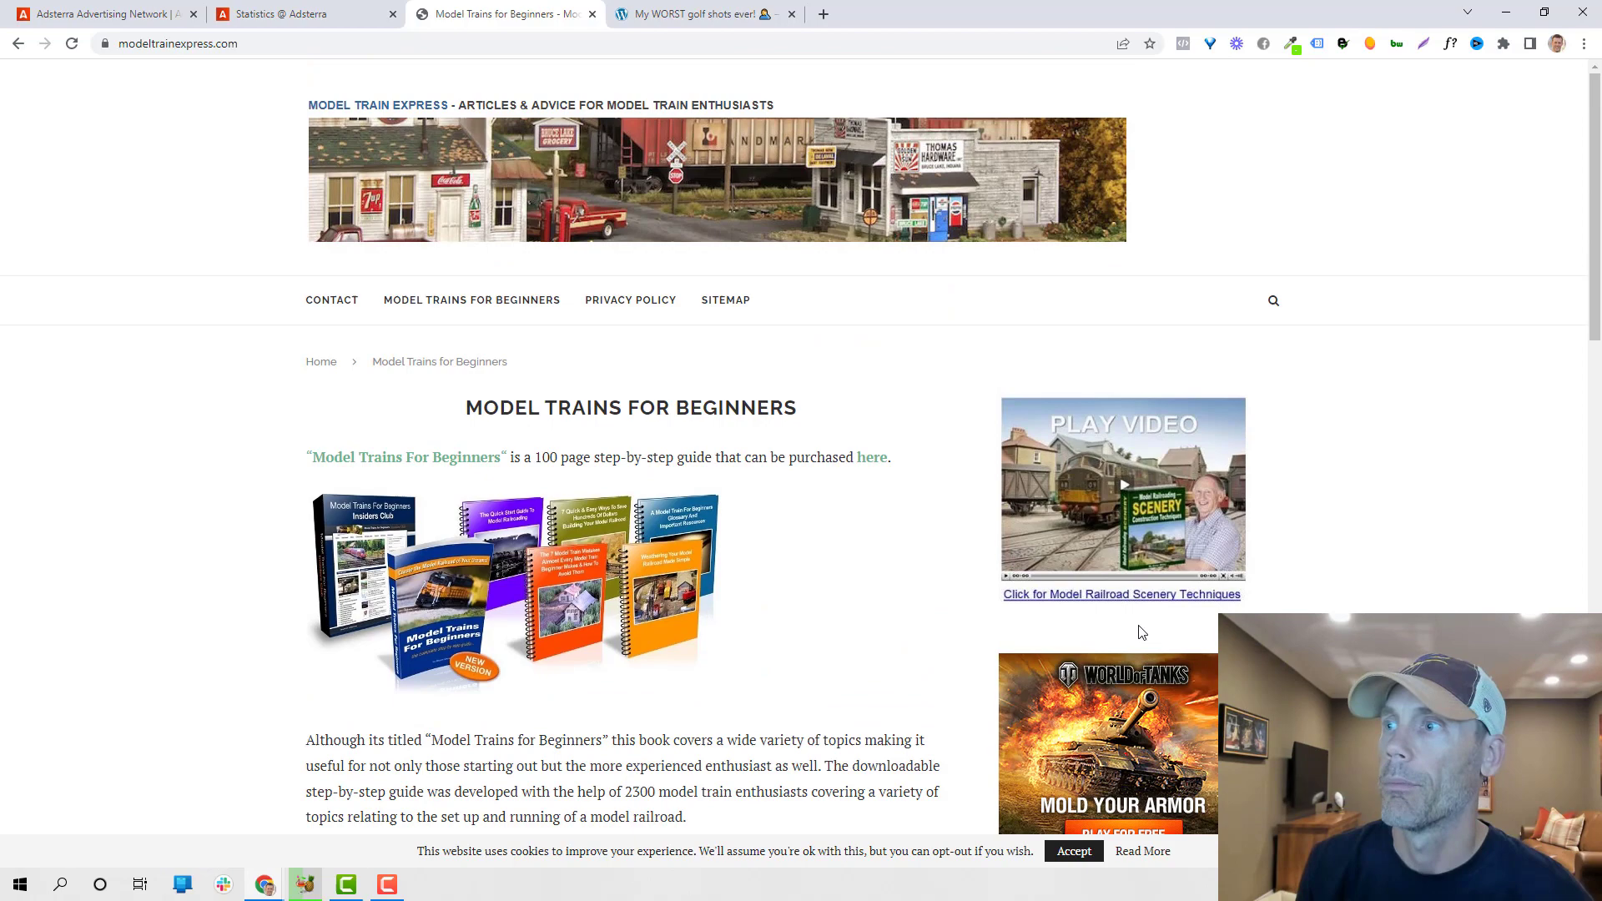
scroll(1001, 553, "down", 1)
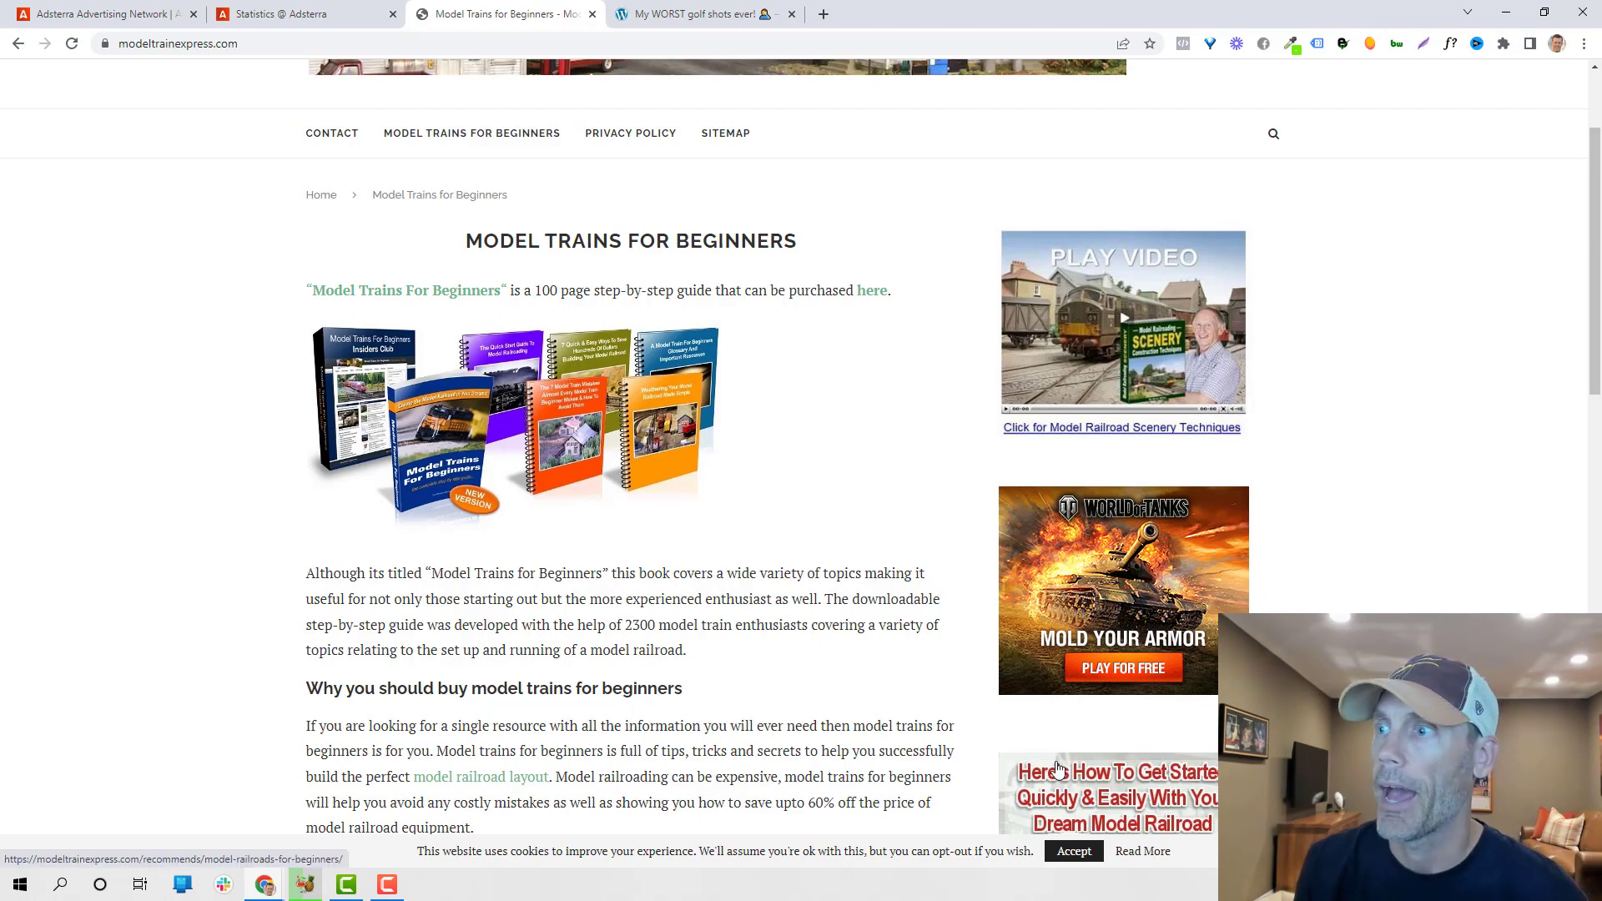
scroll(1059, 768, "down", 1)
scroll(1075, 699, "up", 2)
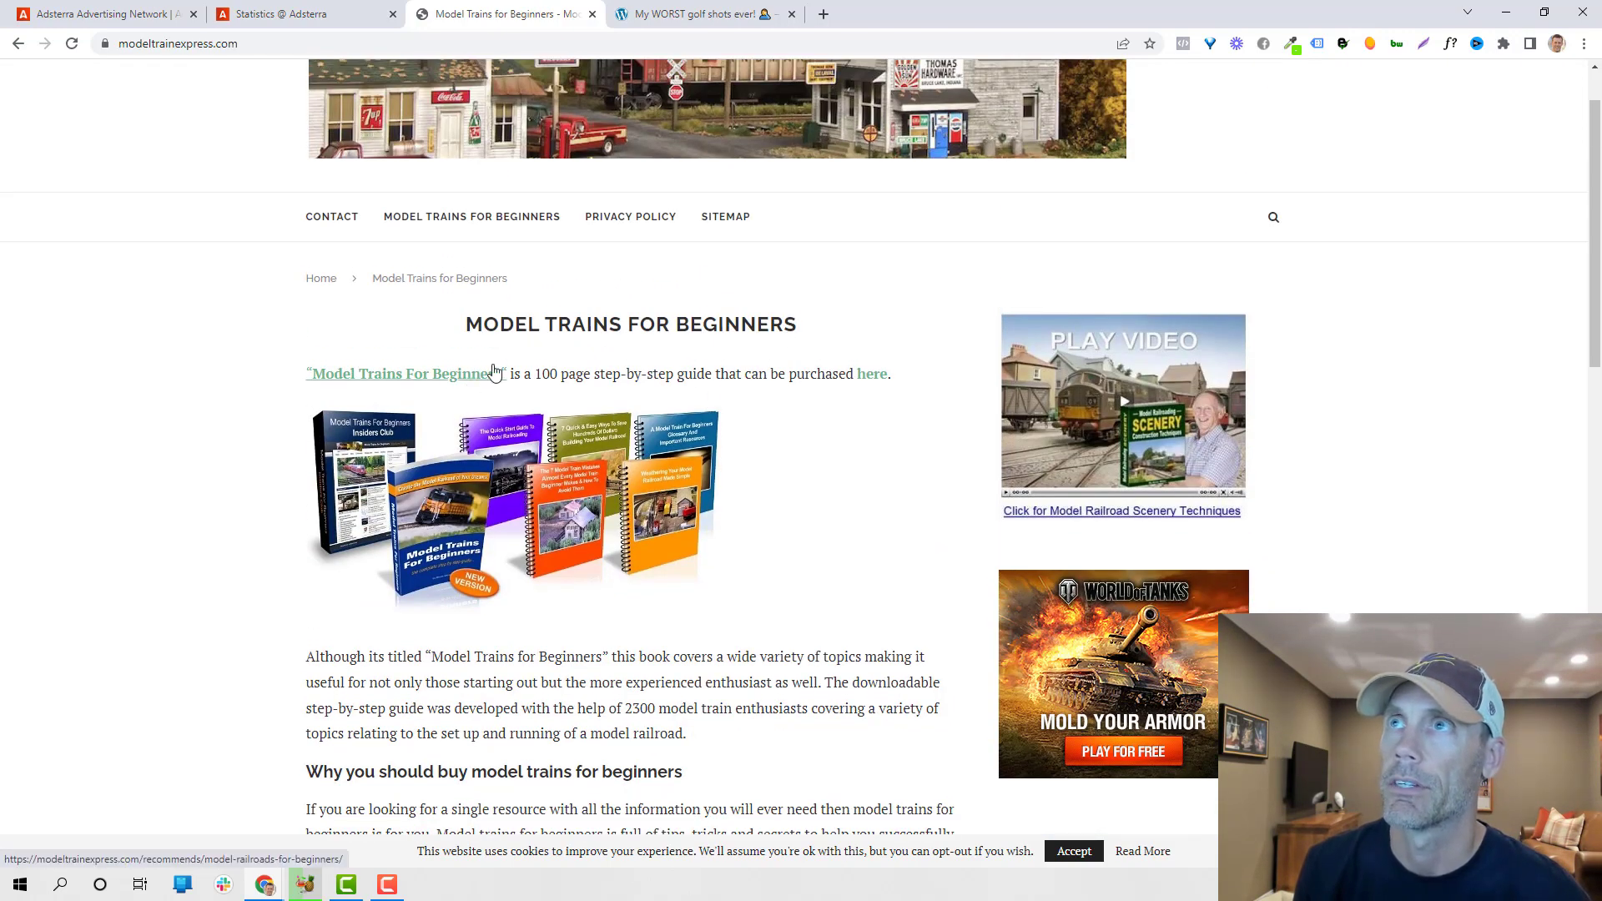
Browse the worst golf shots post and the Golf Tips & Videos home page, then return to Adsterra Statistics
key("ctrl+Tab")
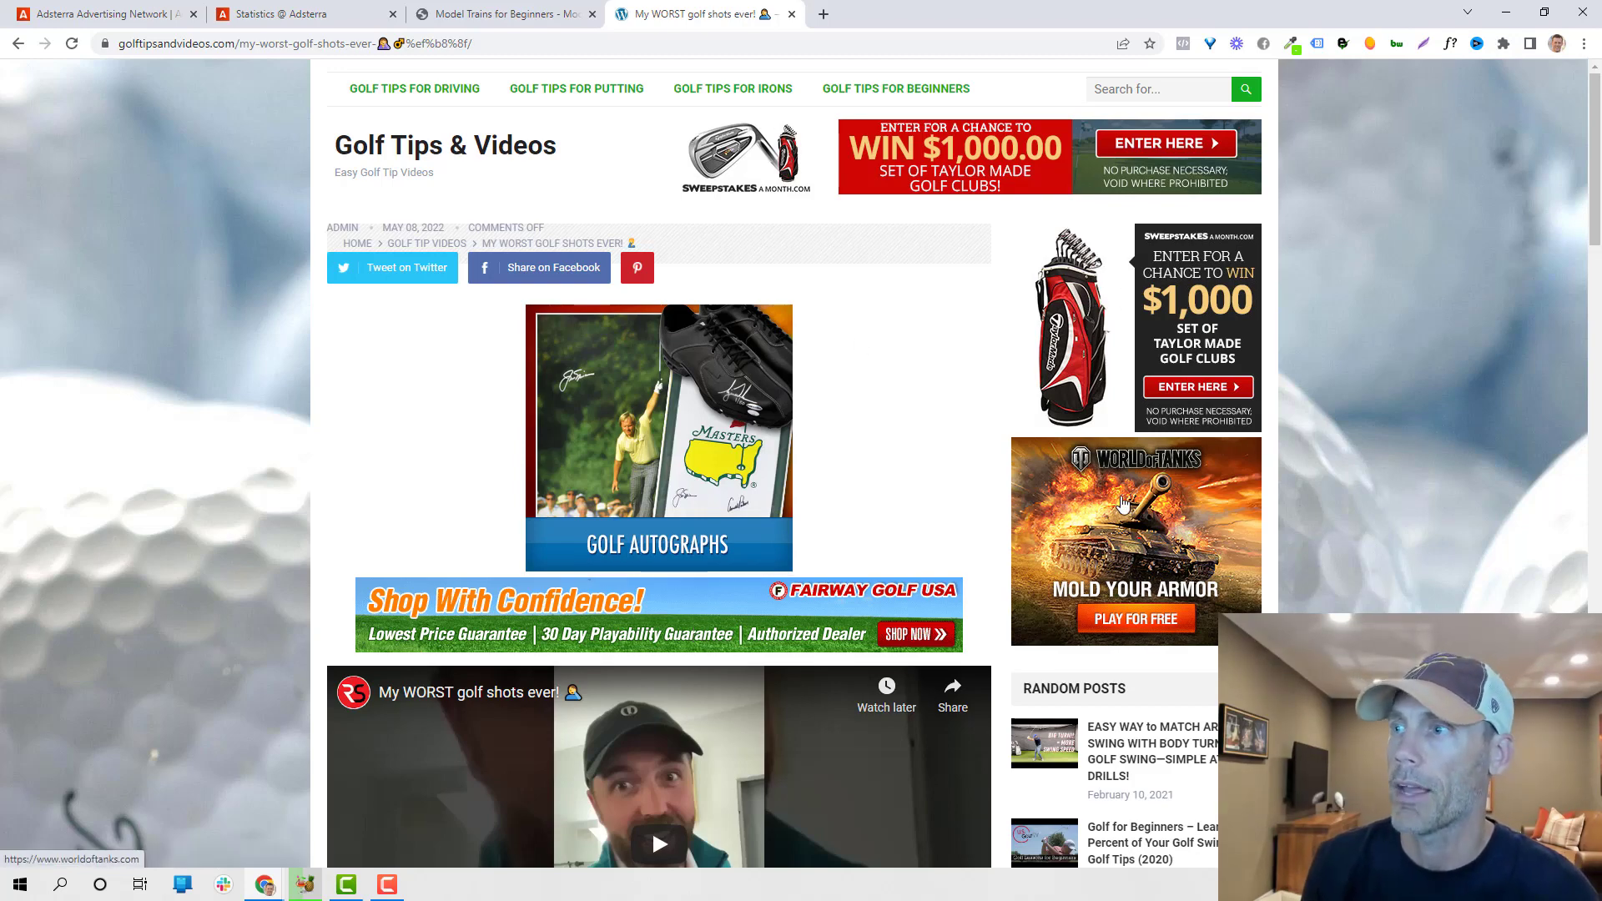
scroll(1202, 476, "down", 2)
scroll(1202, 472, "up", 2)
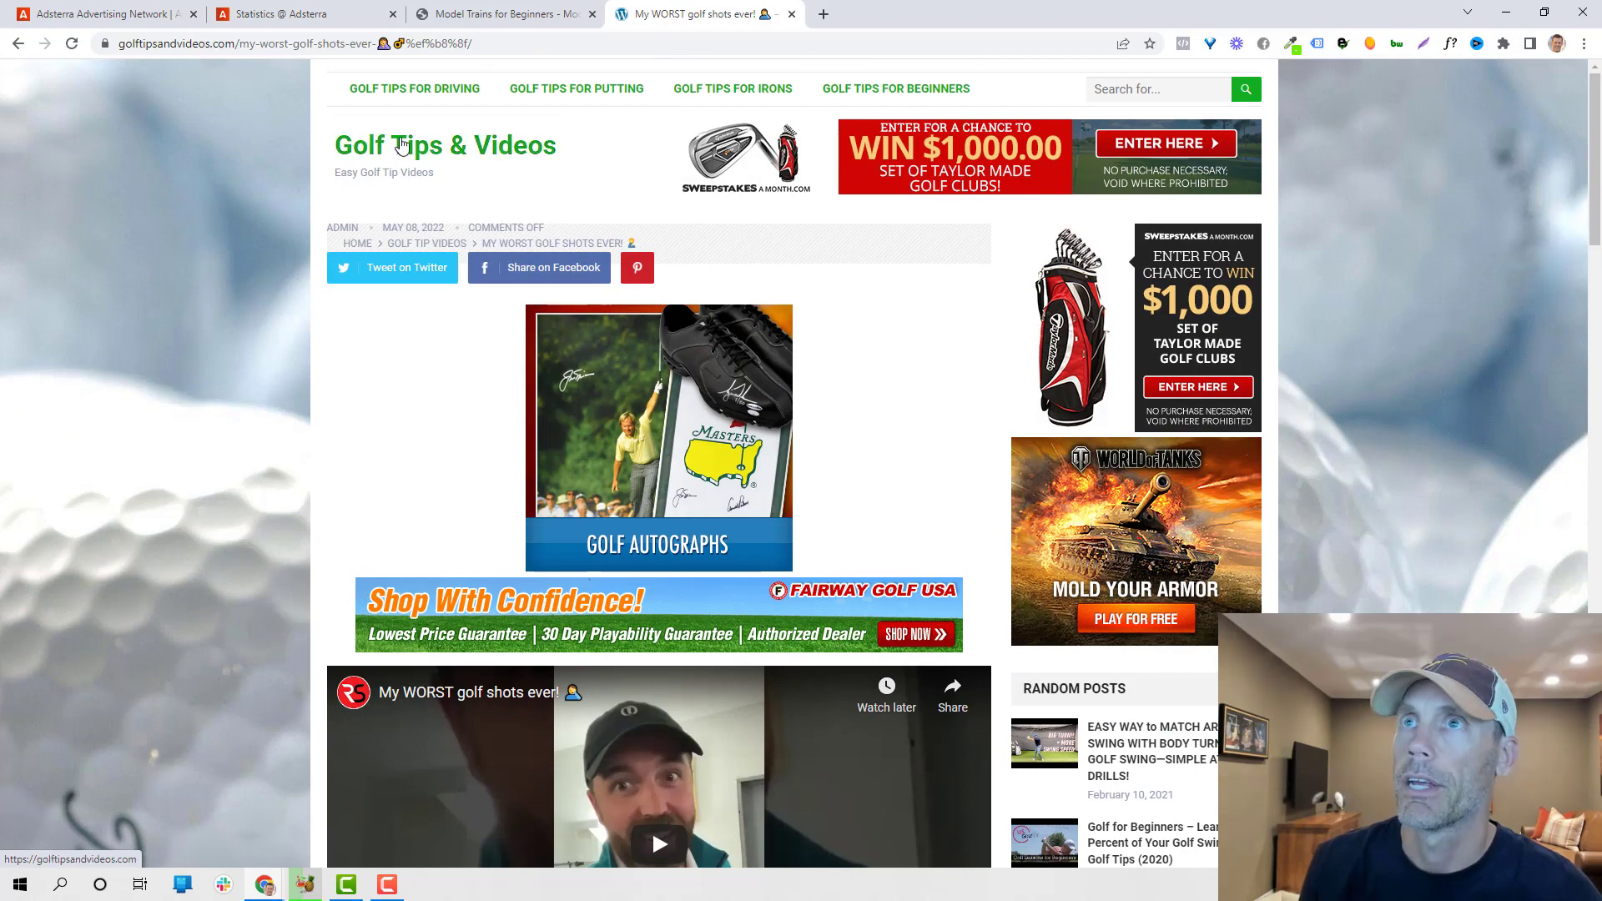
left_click(401, 148)
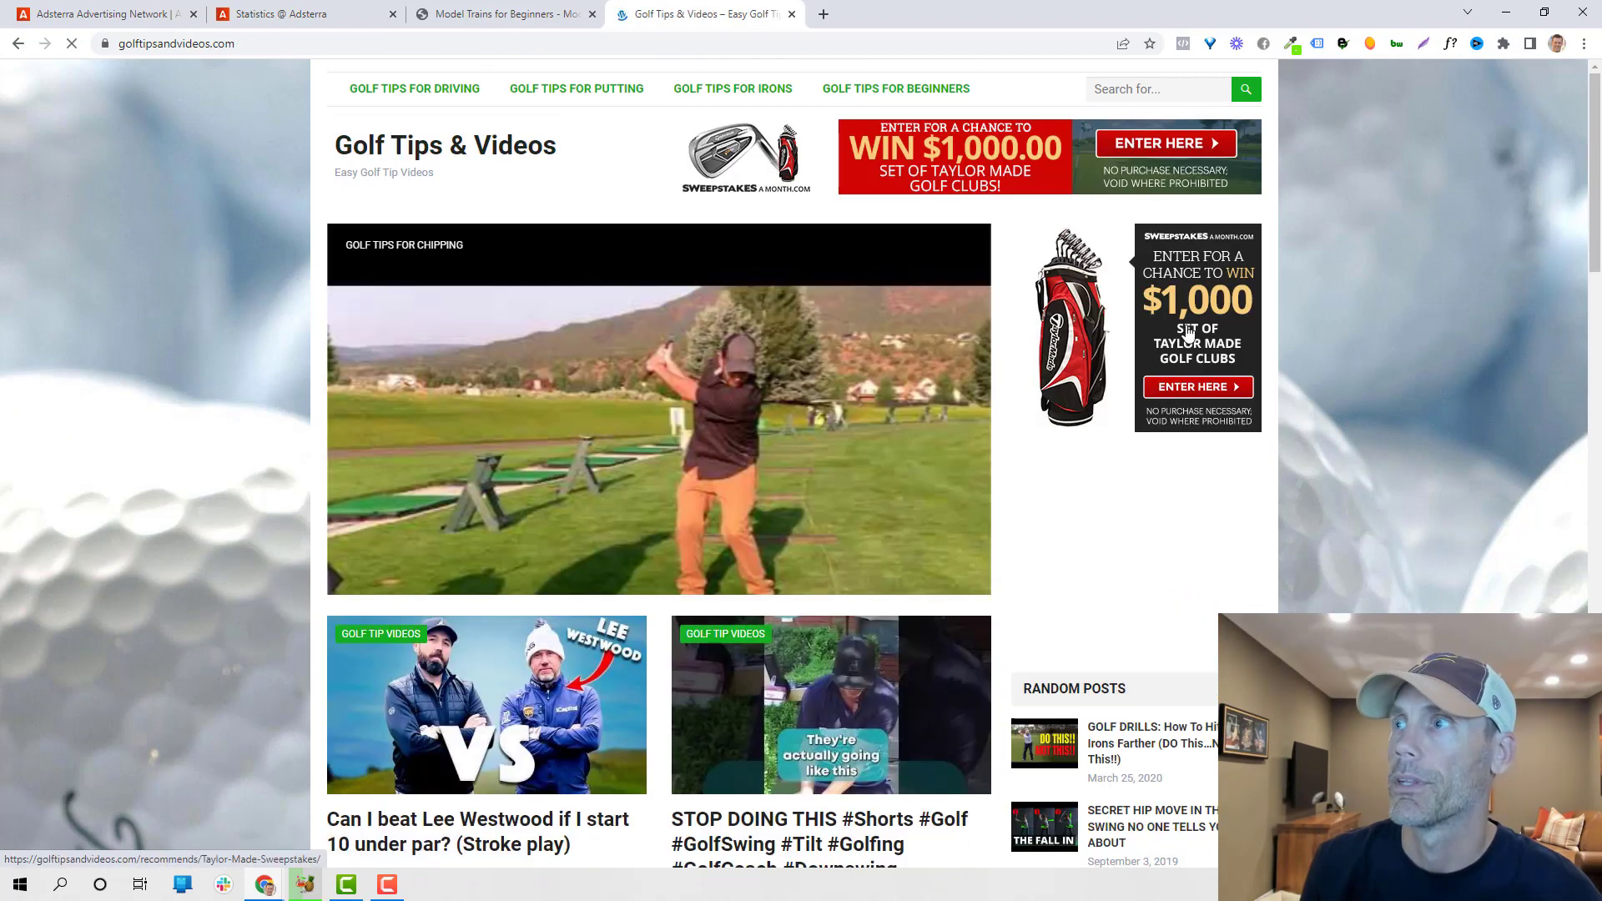
scroll(990, 382, "down", 14)
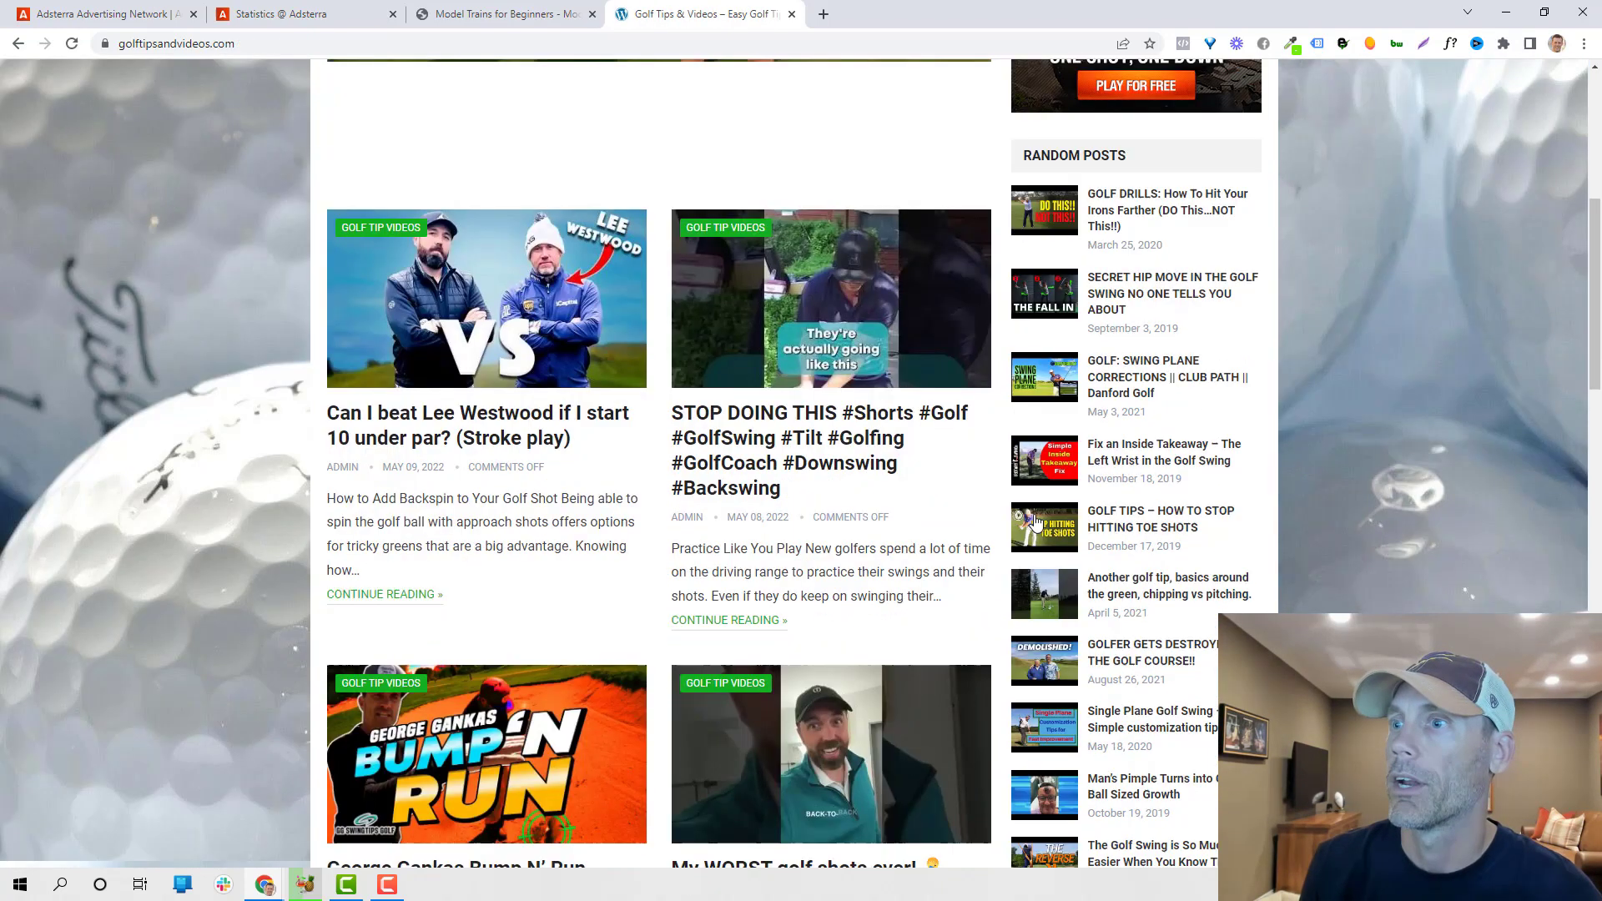
scroll(1030, 580, "up", 14)
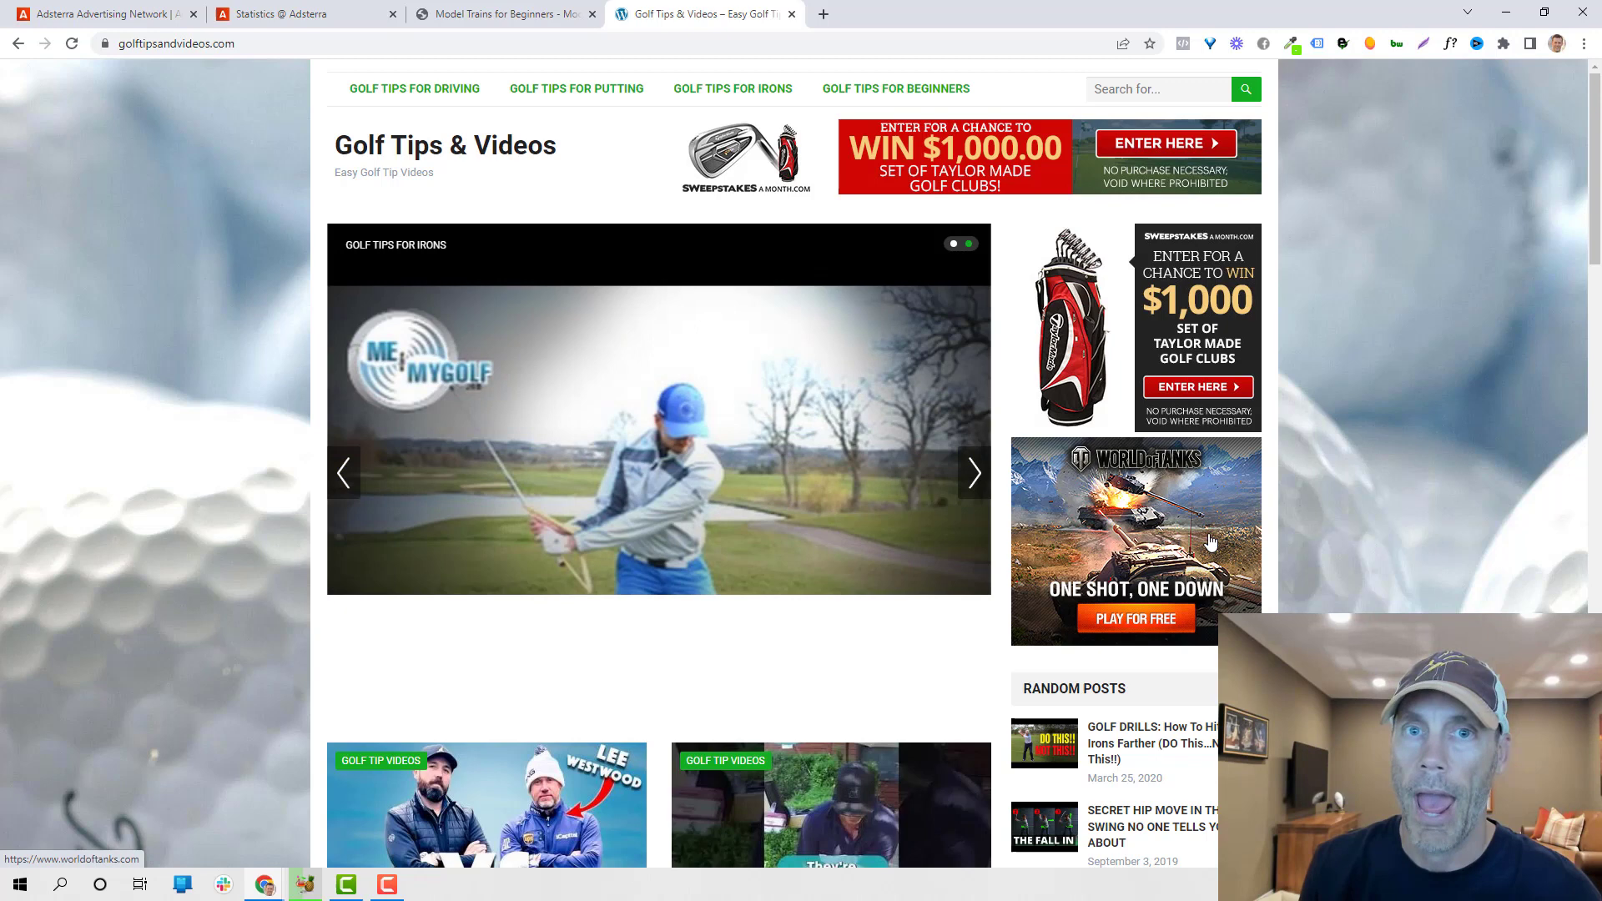
key("ctrl+2")
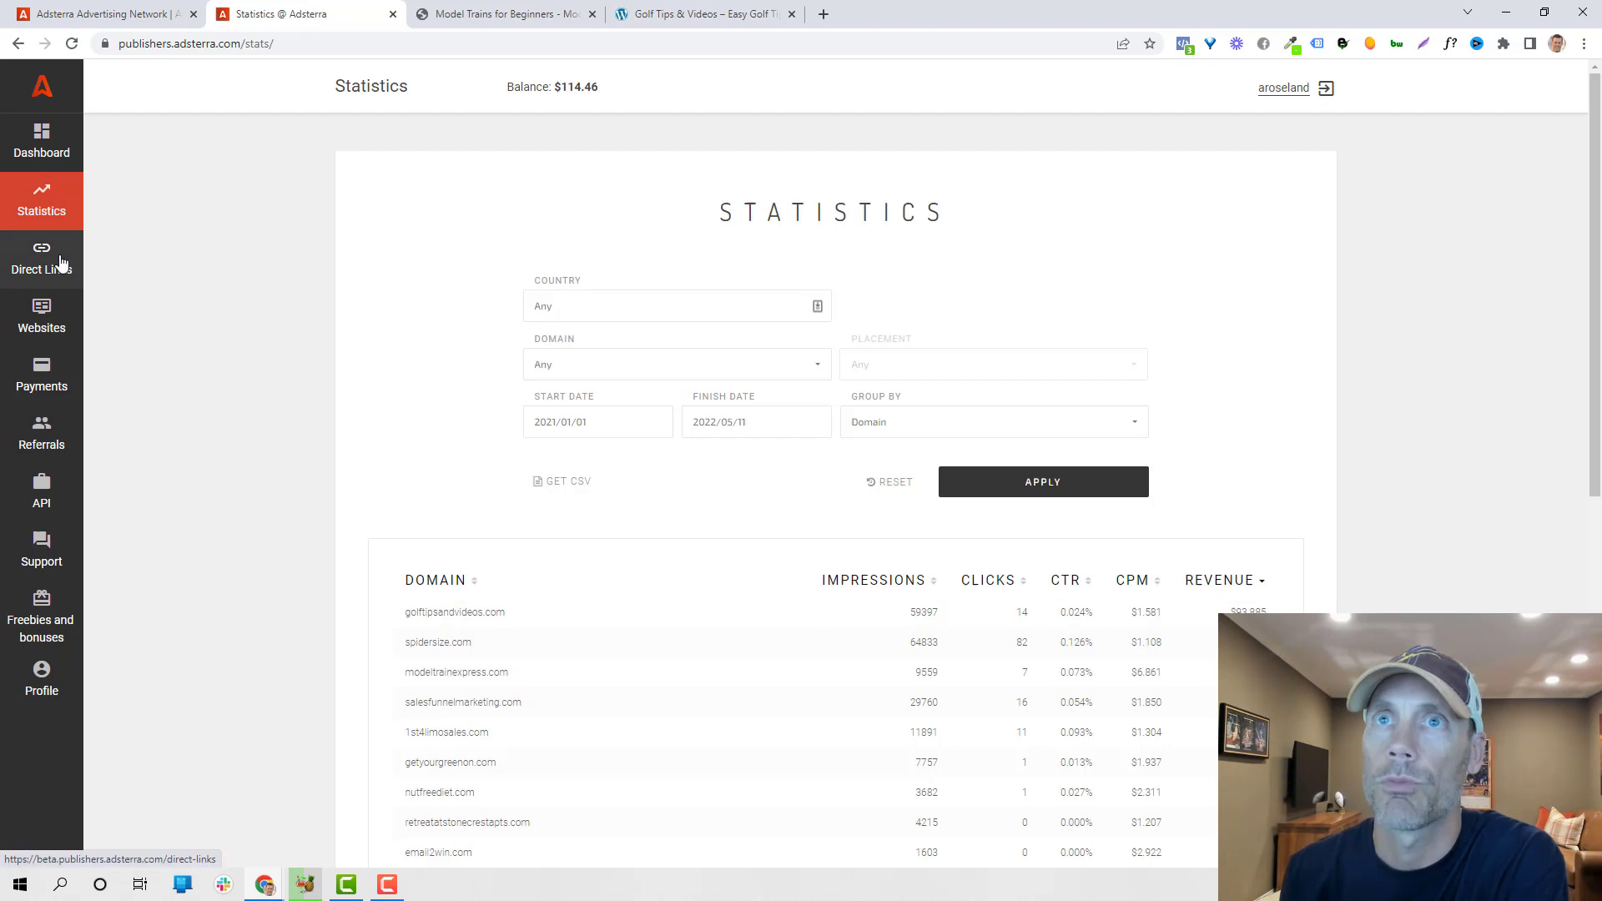
Open the Websites page listing approved sites such as 1st4limosales.com and email2win.com
left_click(48, 313)
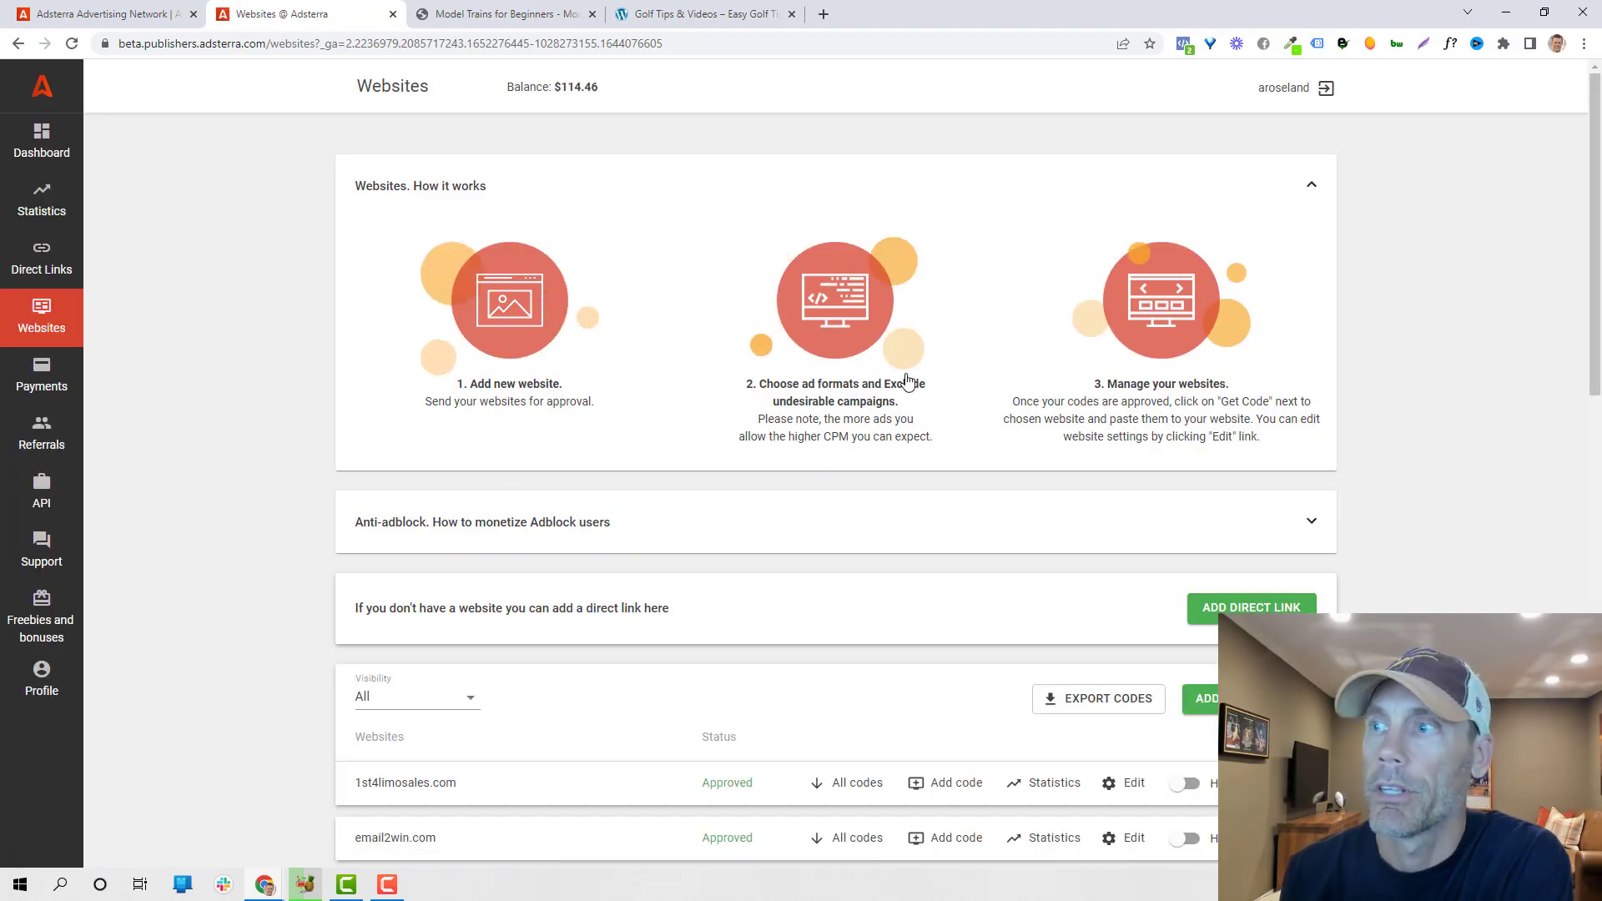
Open the Add new website form and browse the category list without choosing a category
left_click(1201, 699)
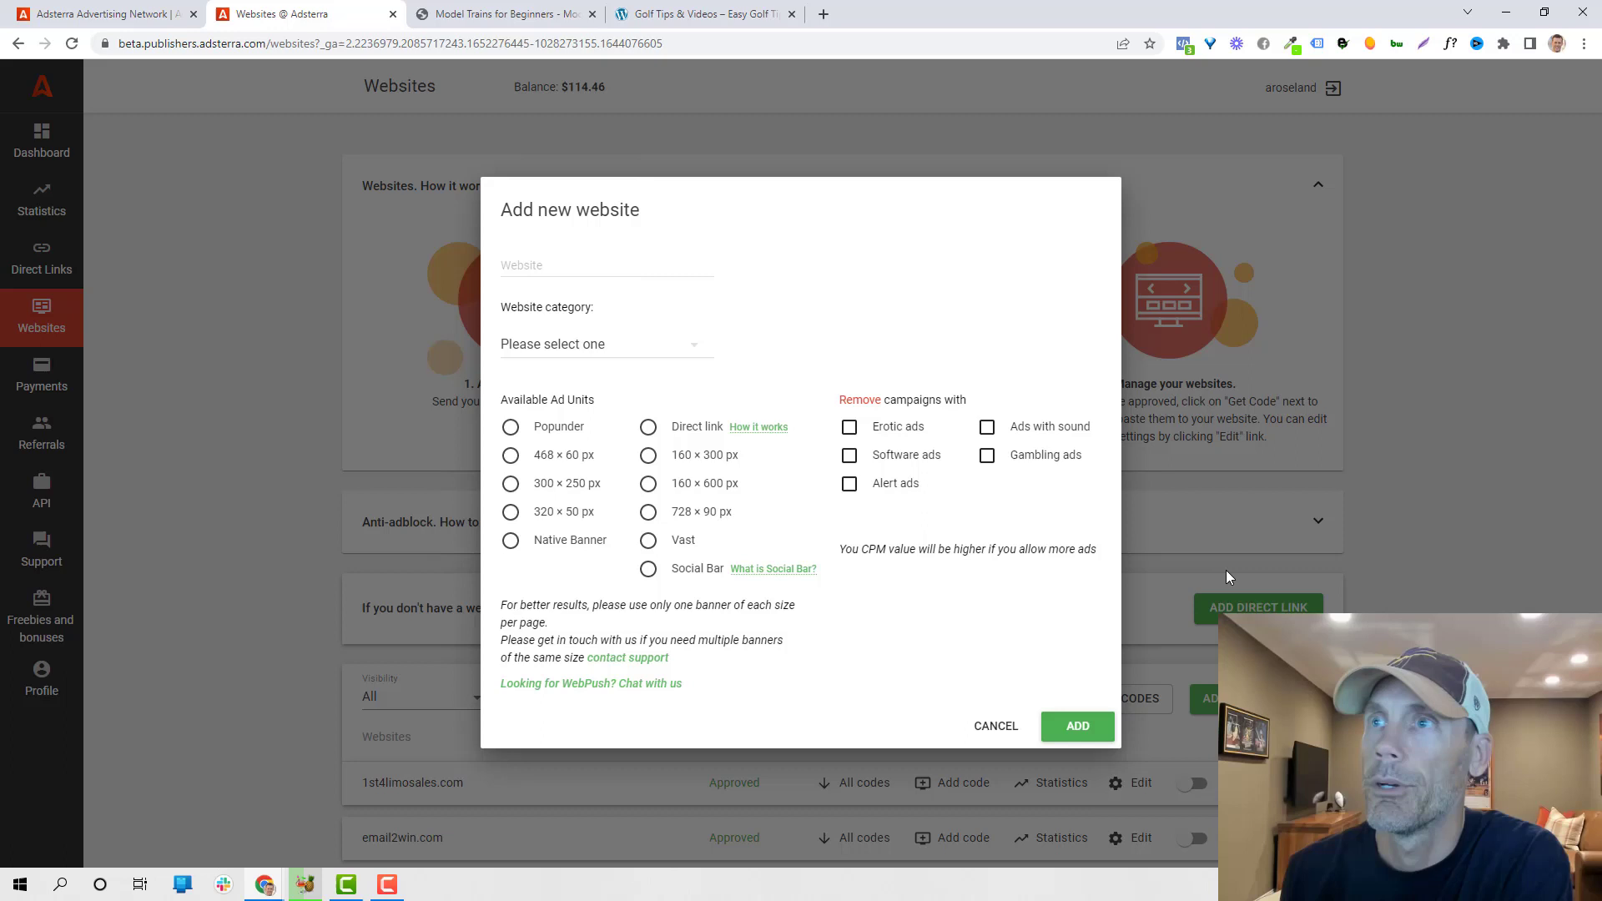
left_click(542, 267)
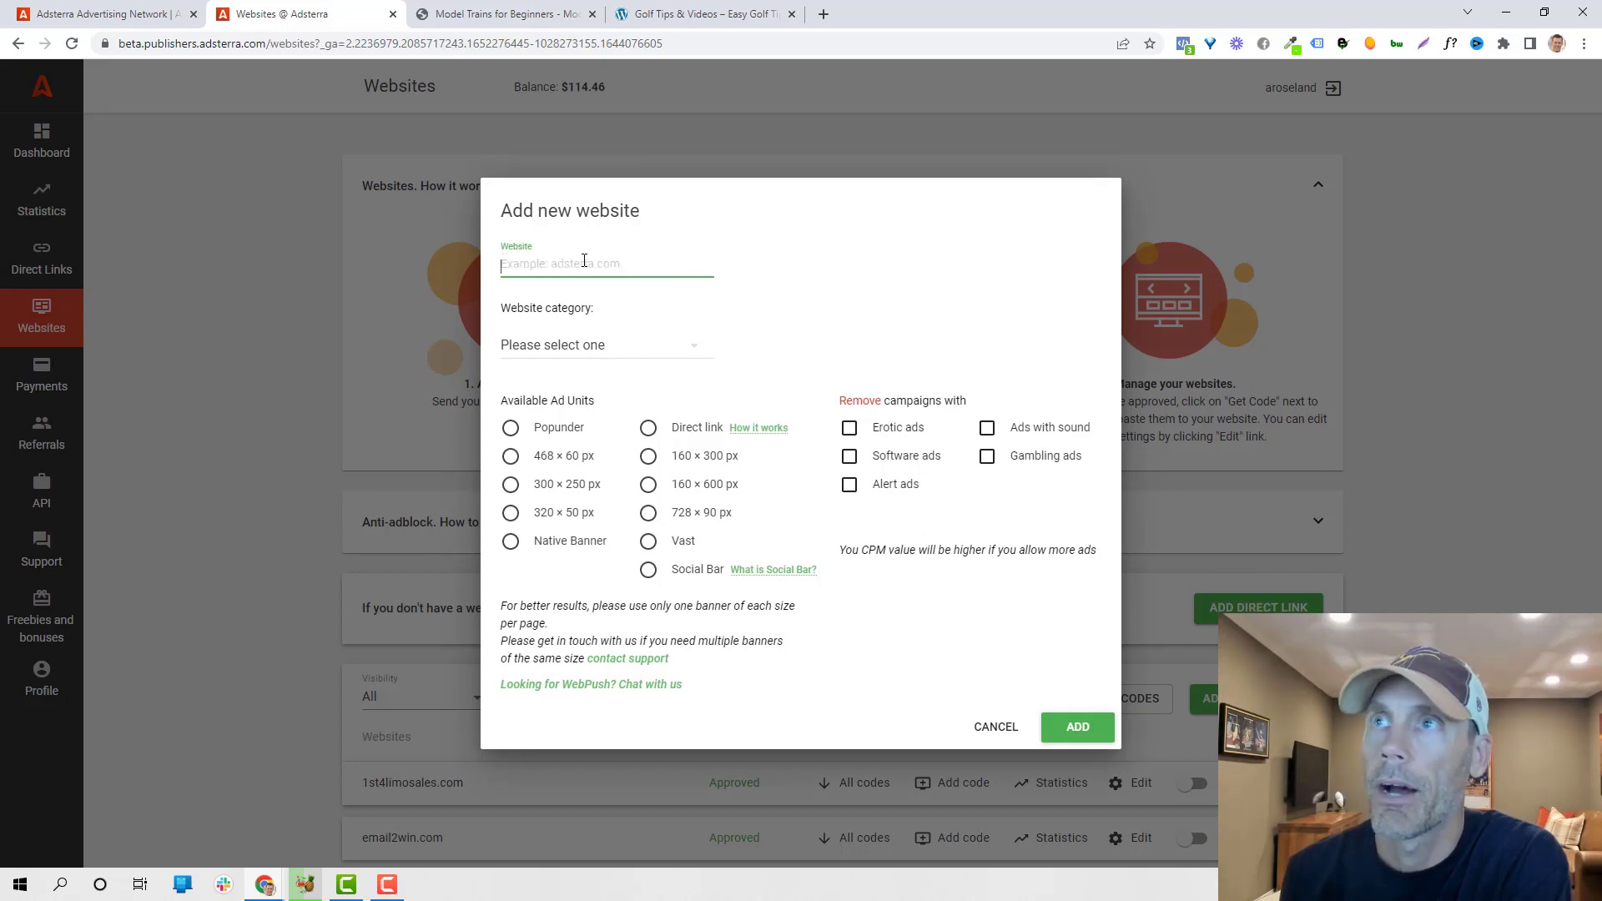
left_click(643, 347)
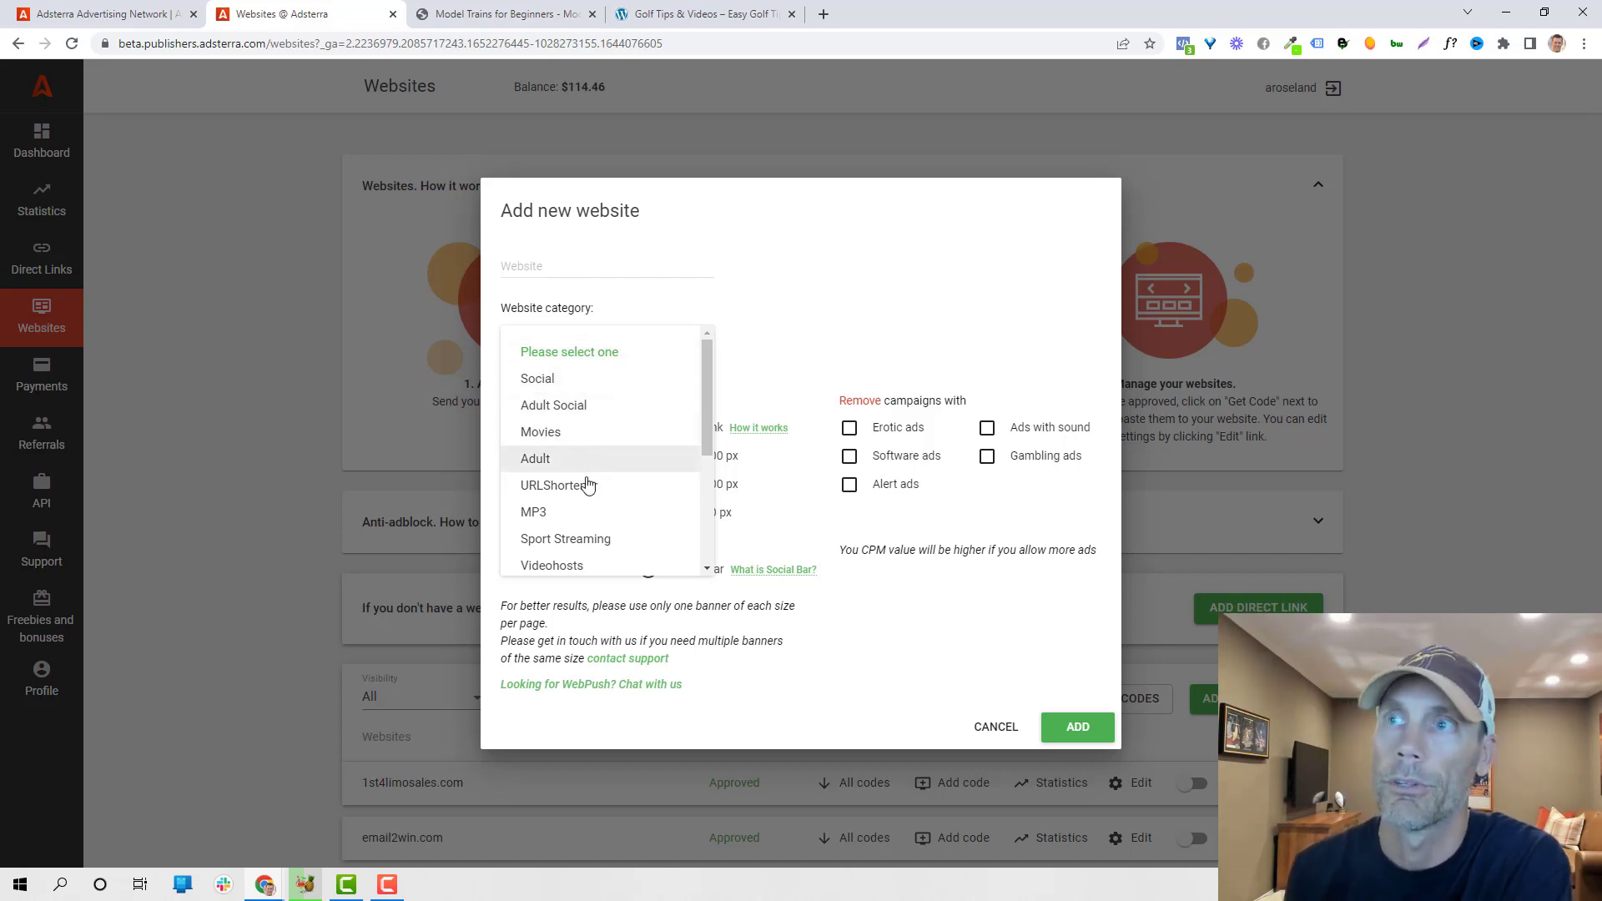
scroll(608, 499, "down", 2)
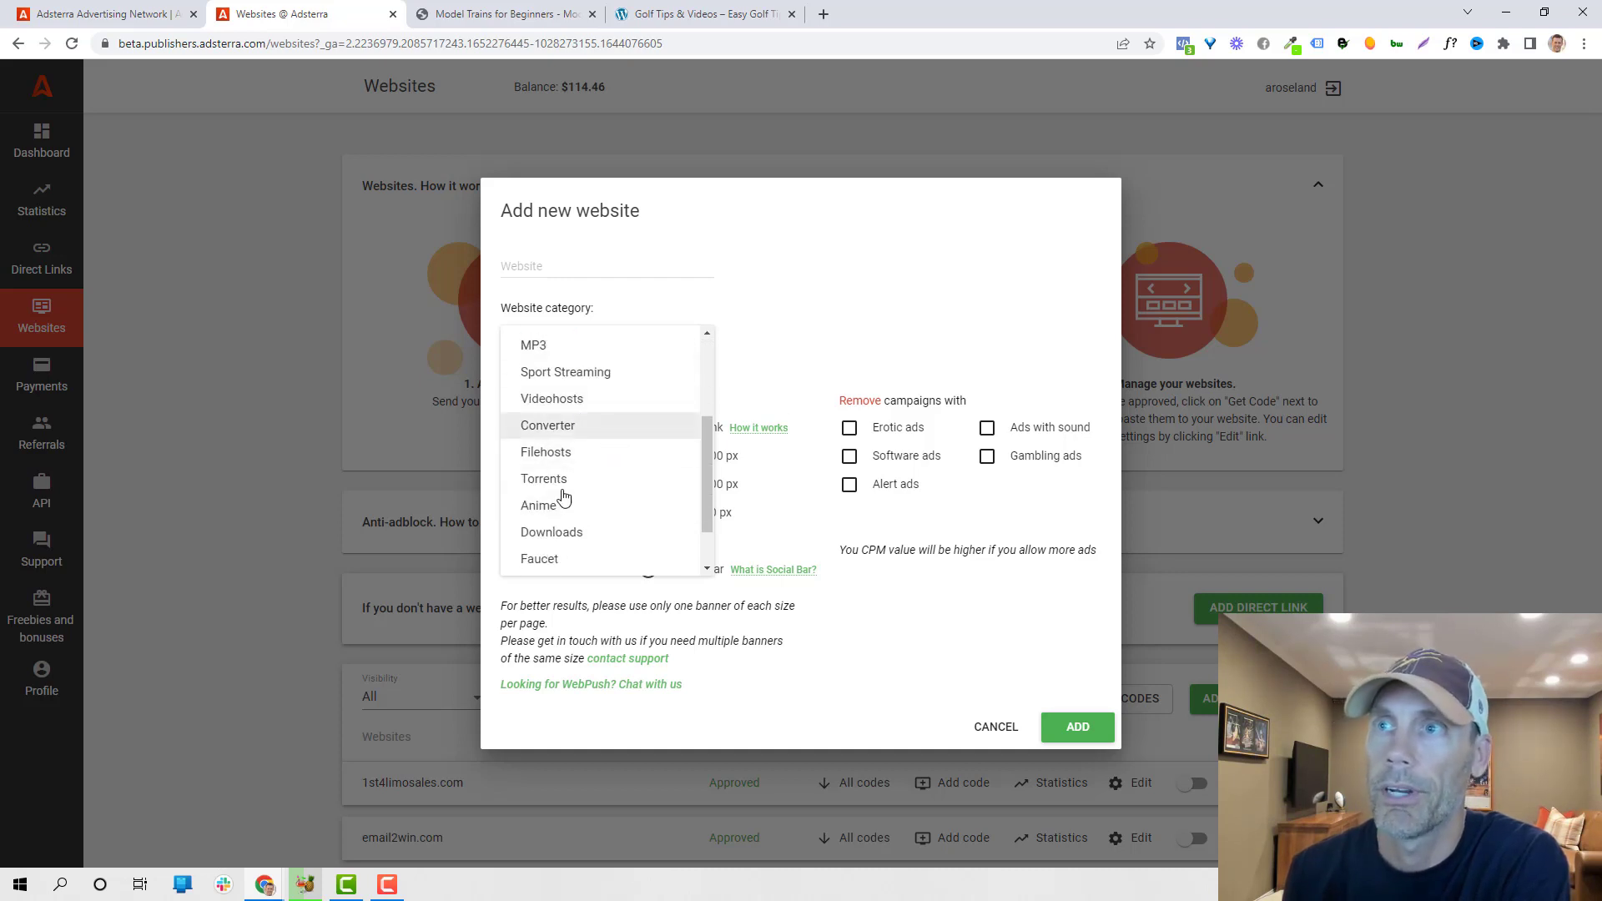
scroll(563, 513, "down", 1)
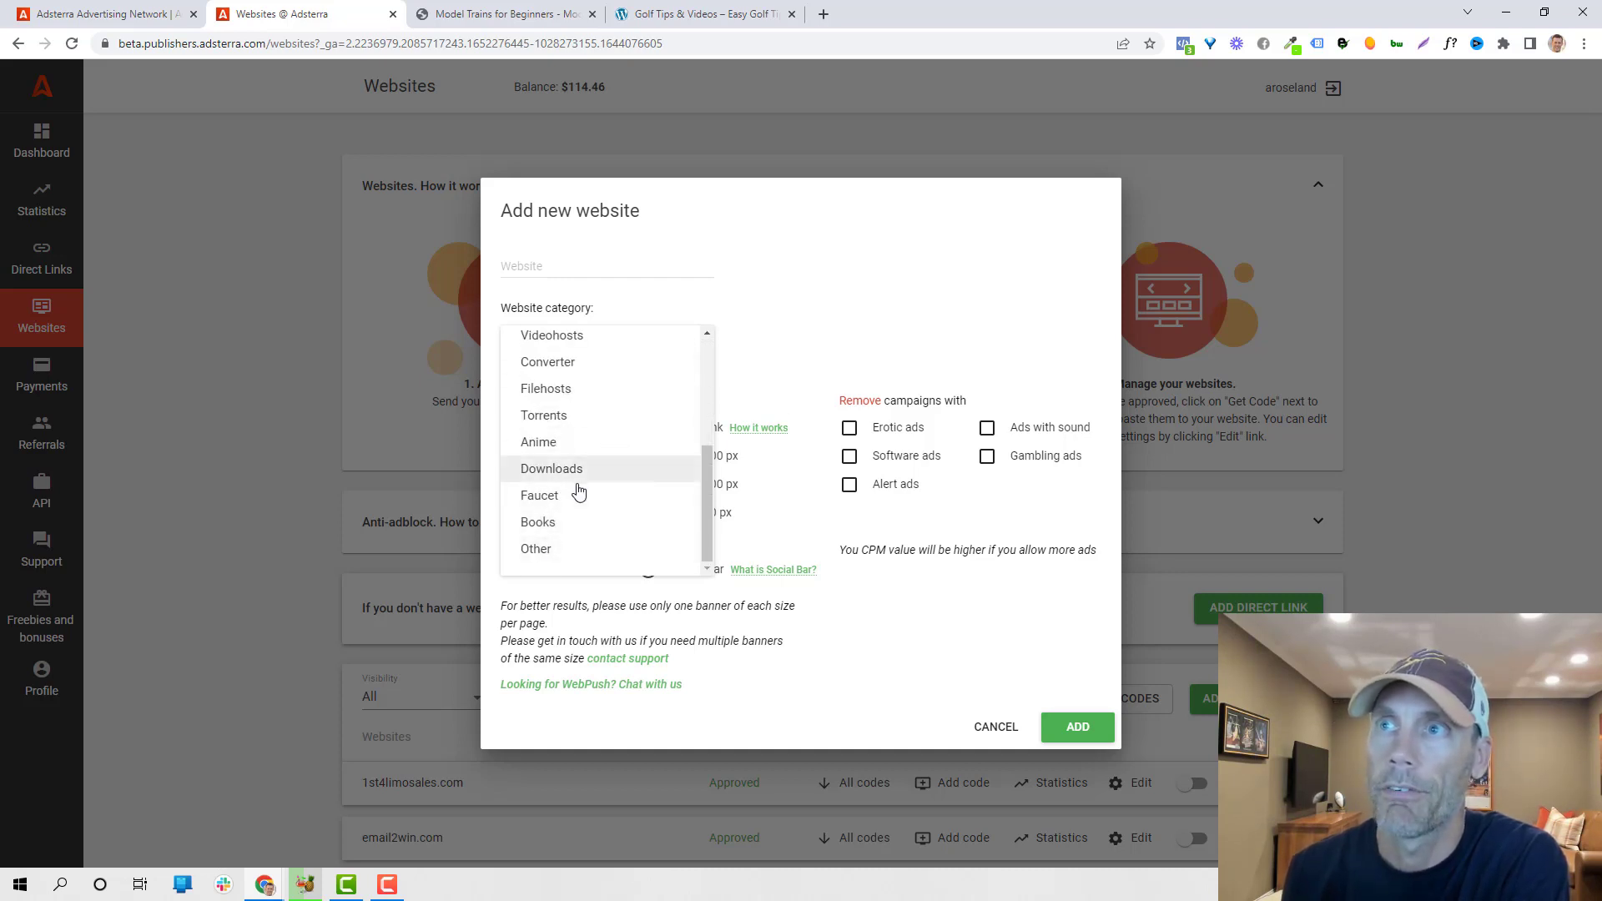
scroll(597, 458, "up", 4)
scroll(607, 430, "down", 1)
scroll(584, 409, "up", 1)
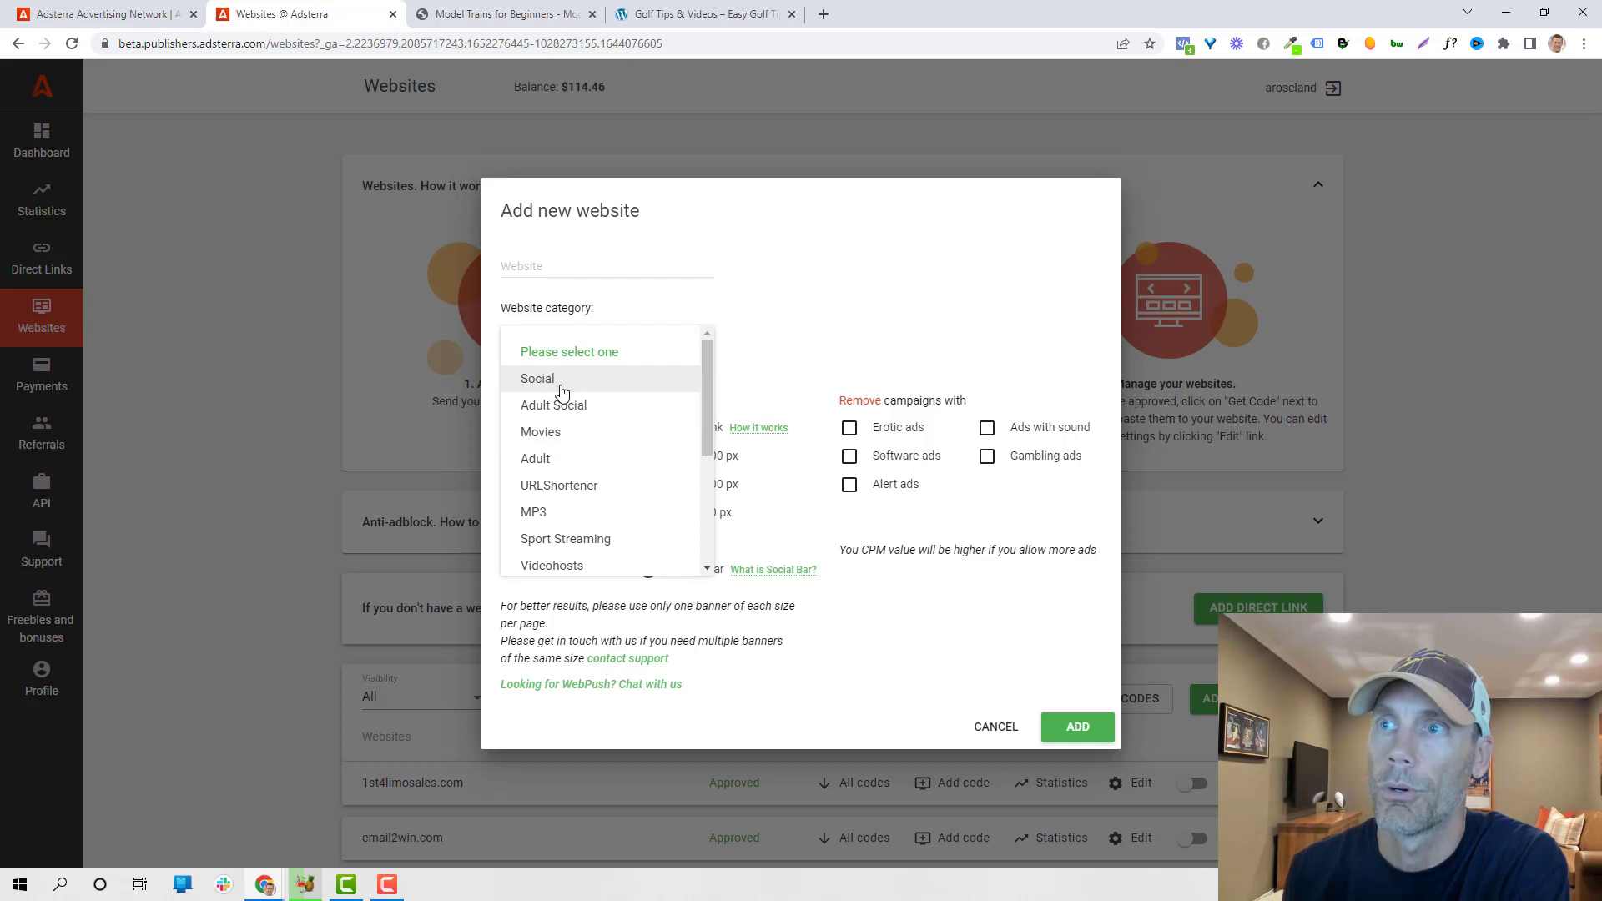
scroll(567, 414, "down", 3)
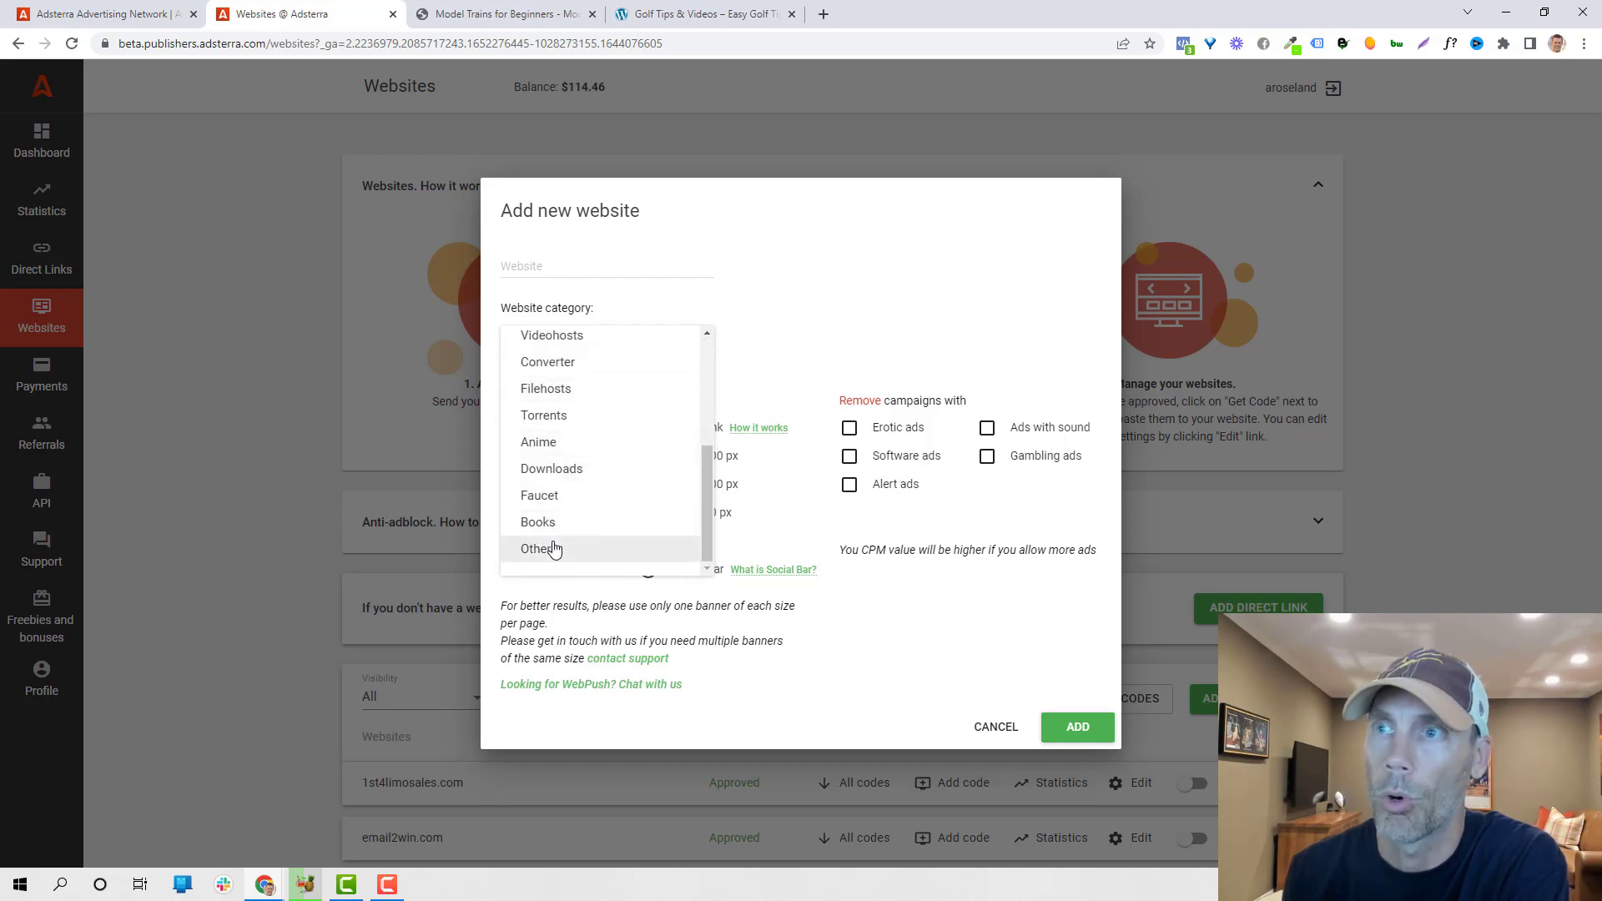
left_click(891, 366)
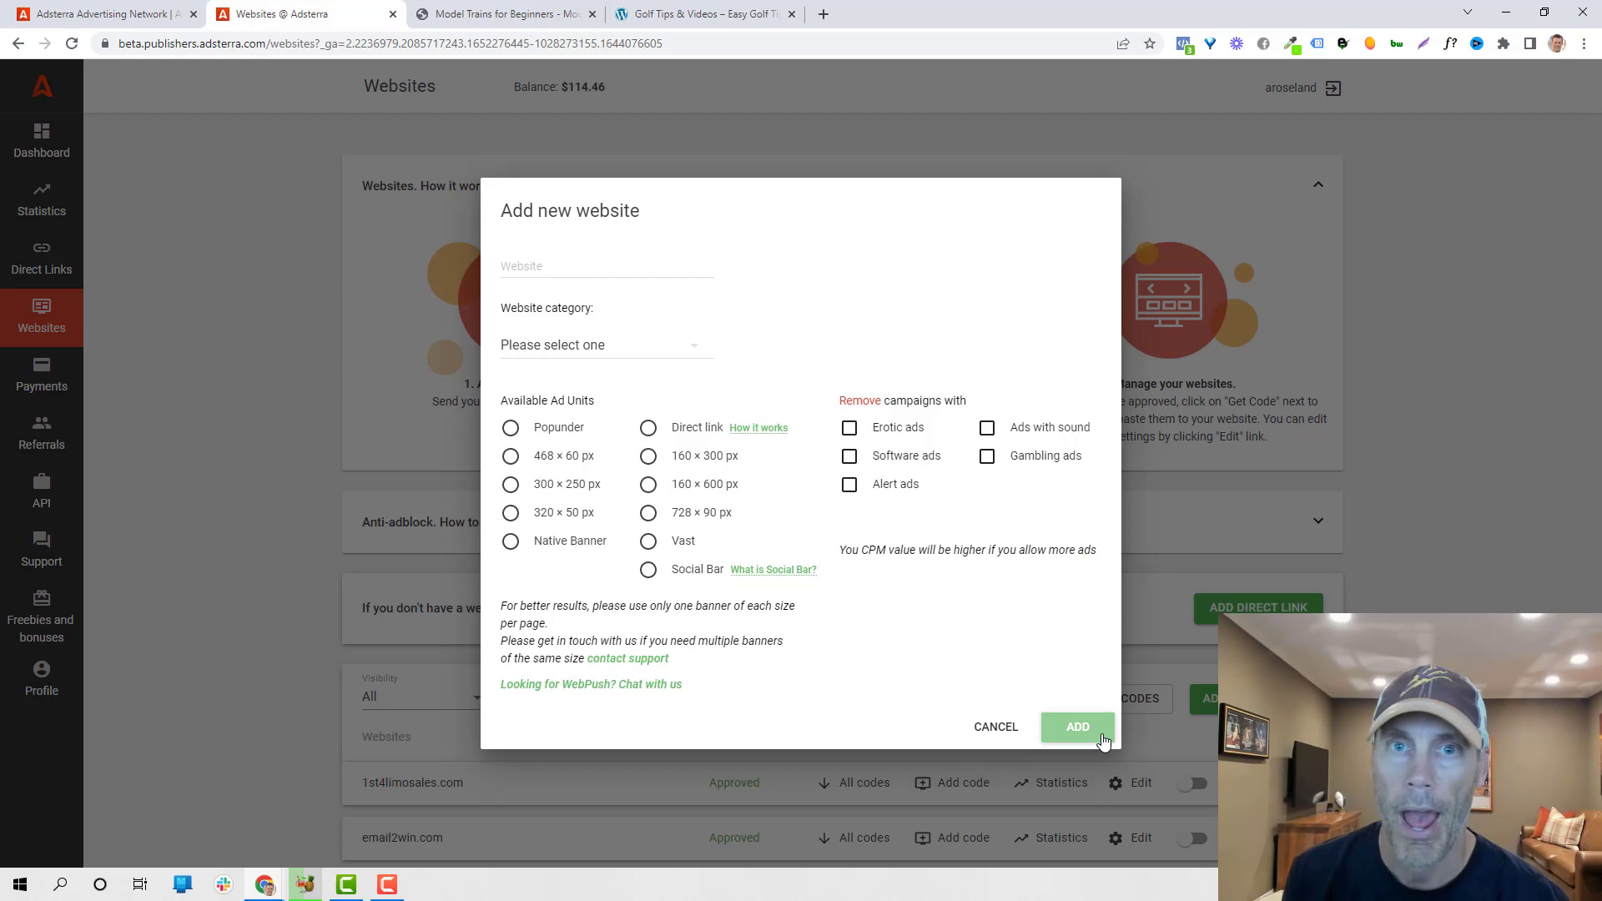
Cancel the new-website form and list 1st4limosales.com's 300 × 250 and 728 × 90 ad units
left_click(1009, 737)
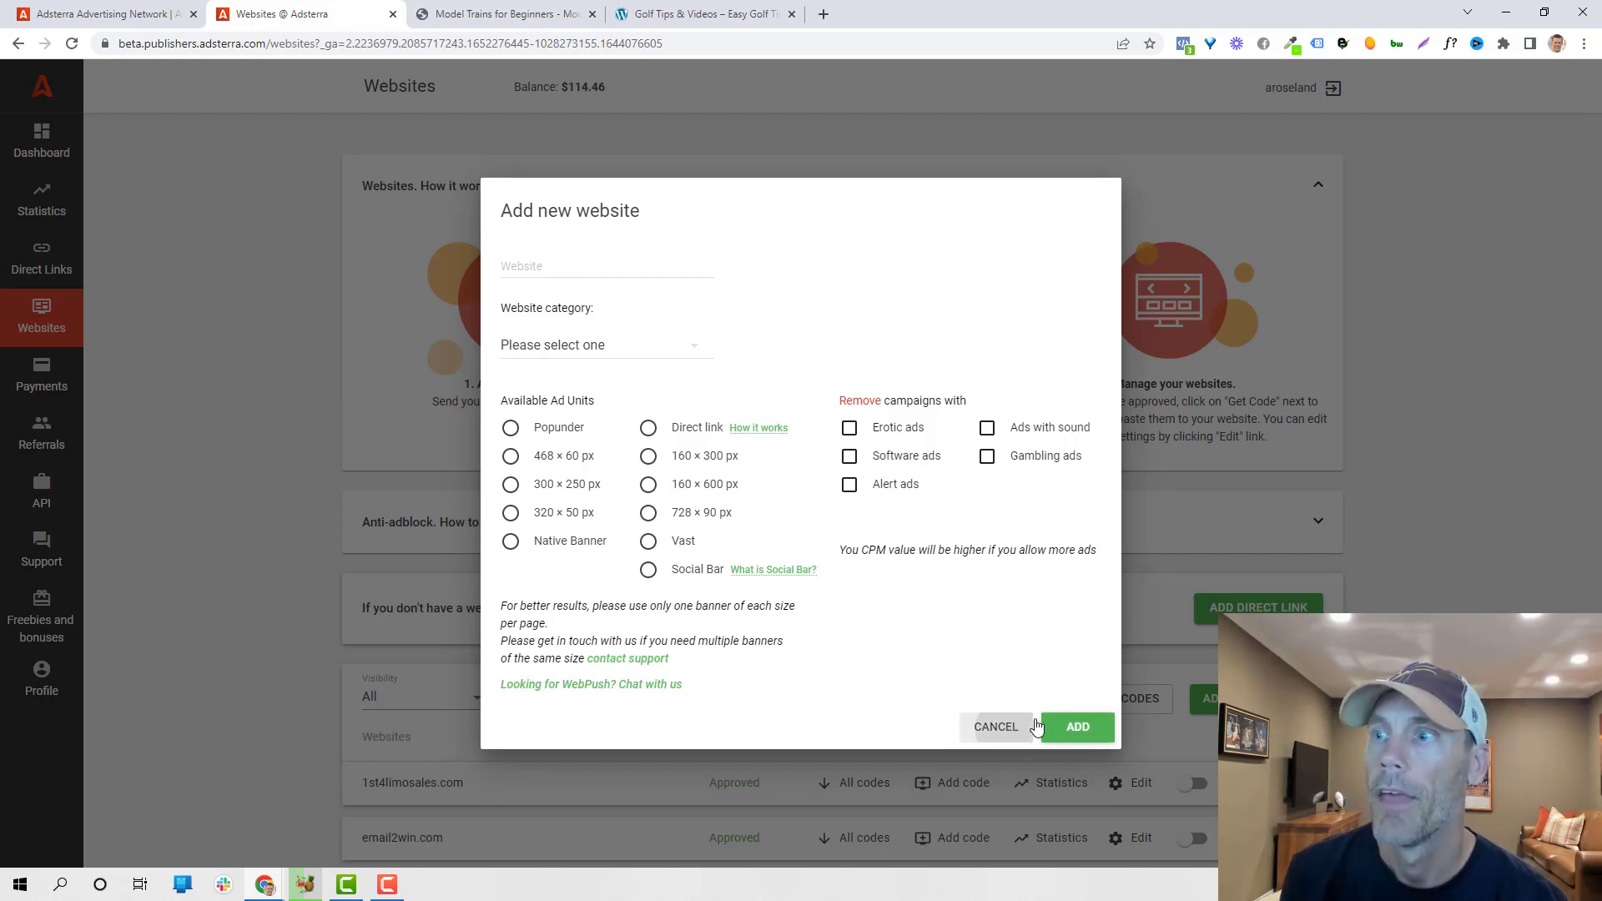
scroll(1423, 568, "down", 1)
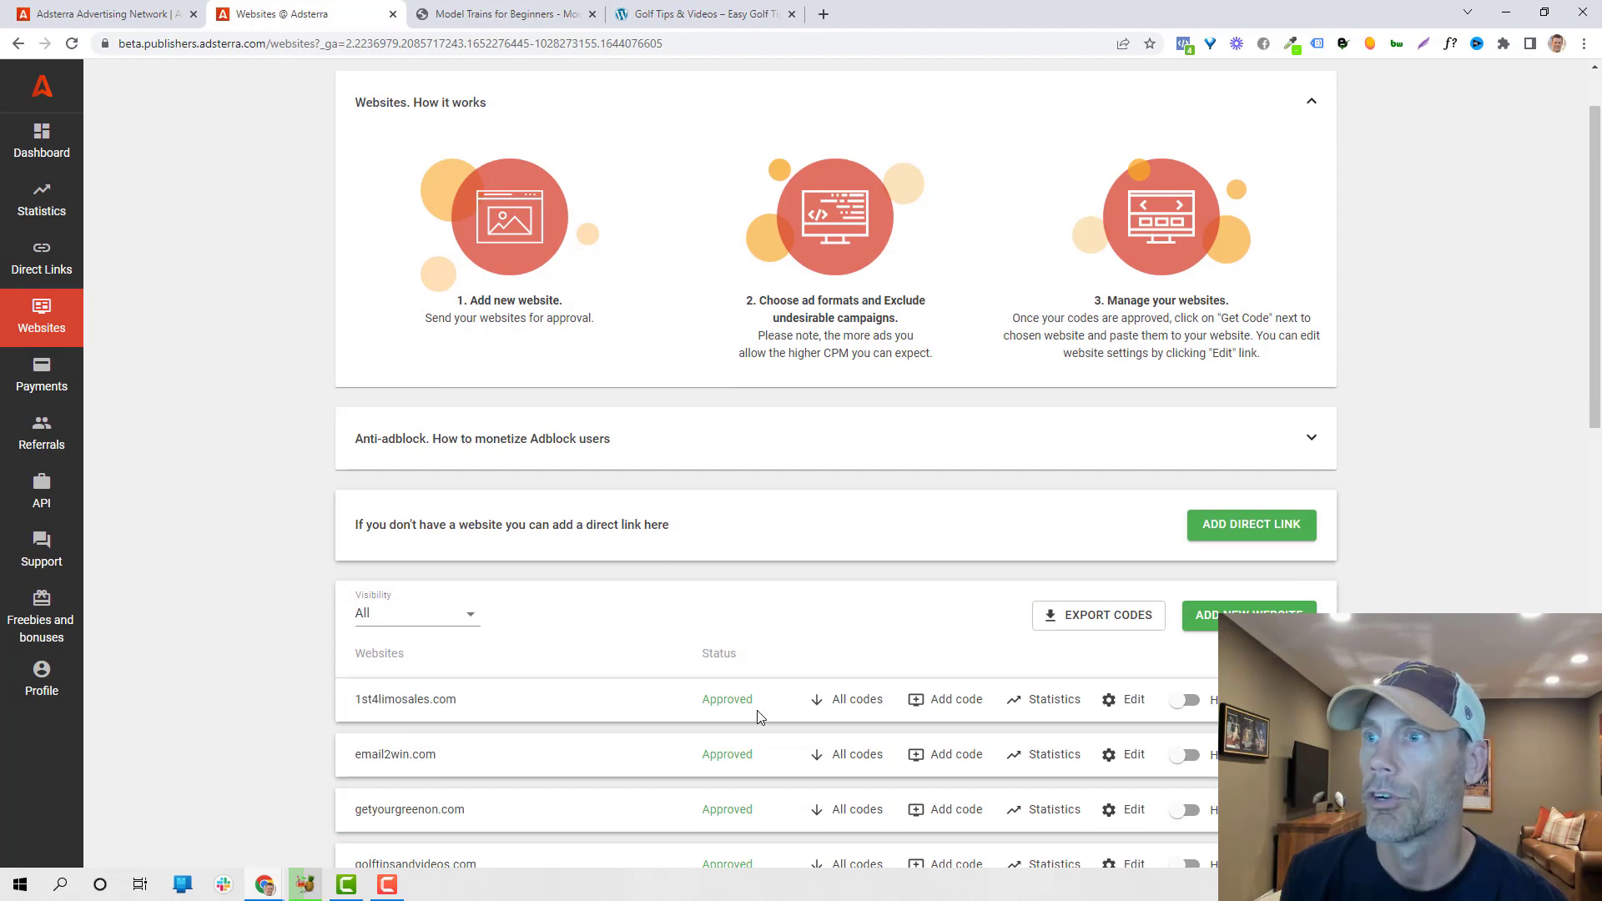
left_click(834, 700)
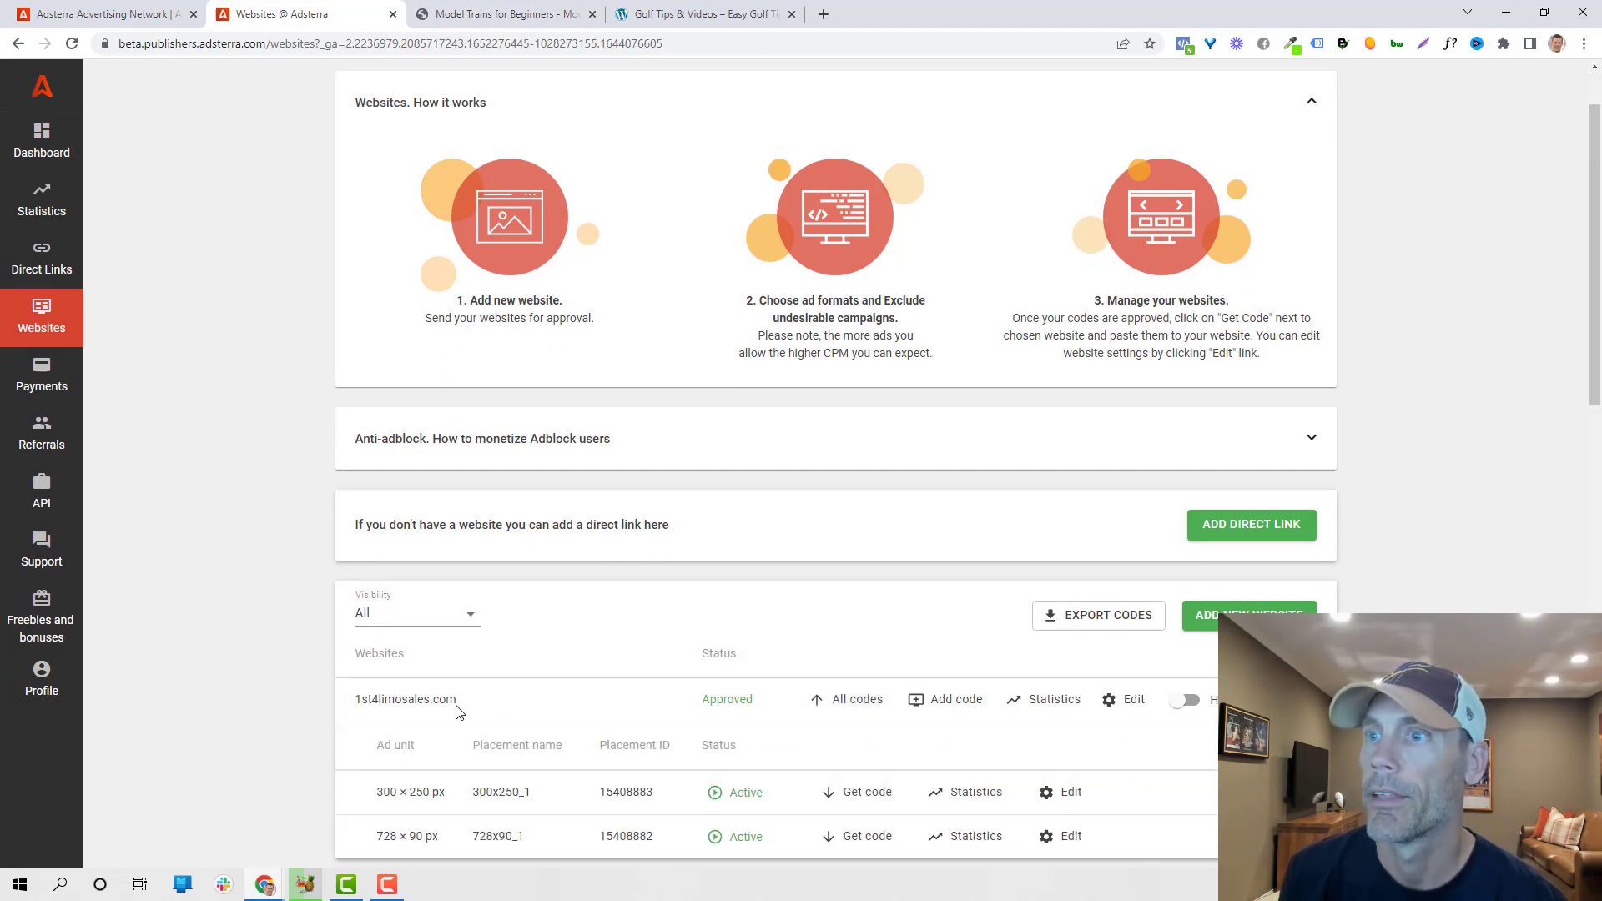
scroll(564, 707, "down", 3)
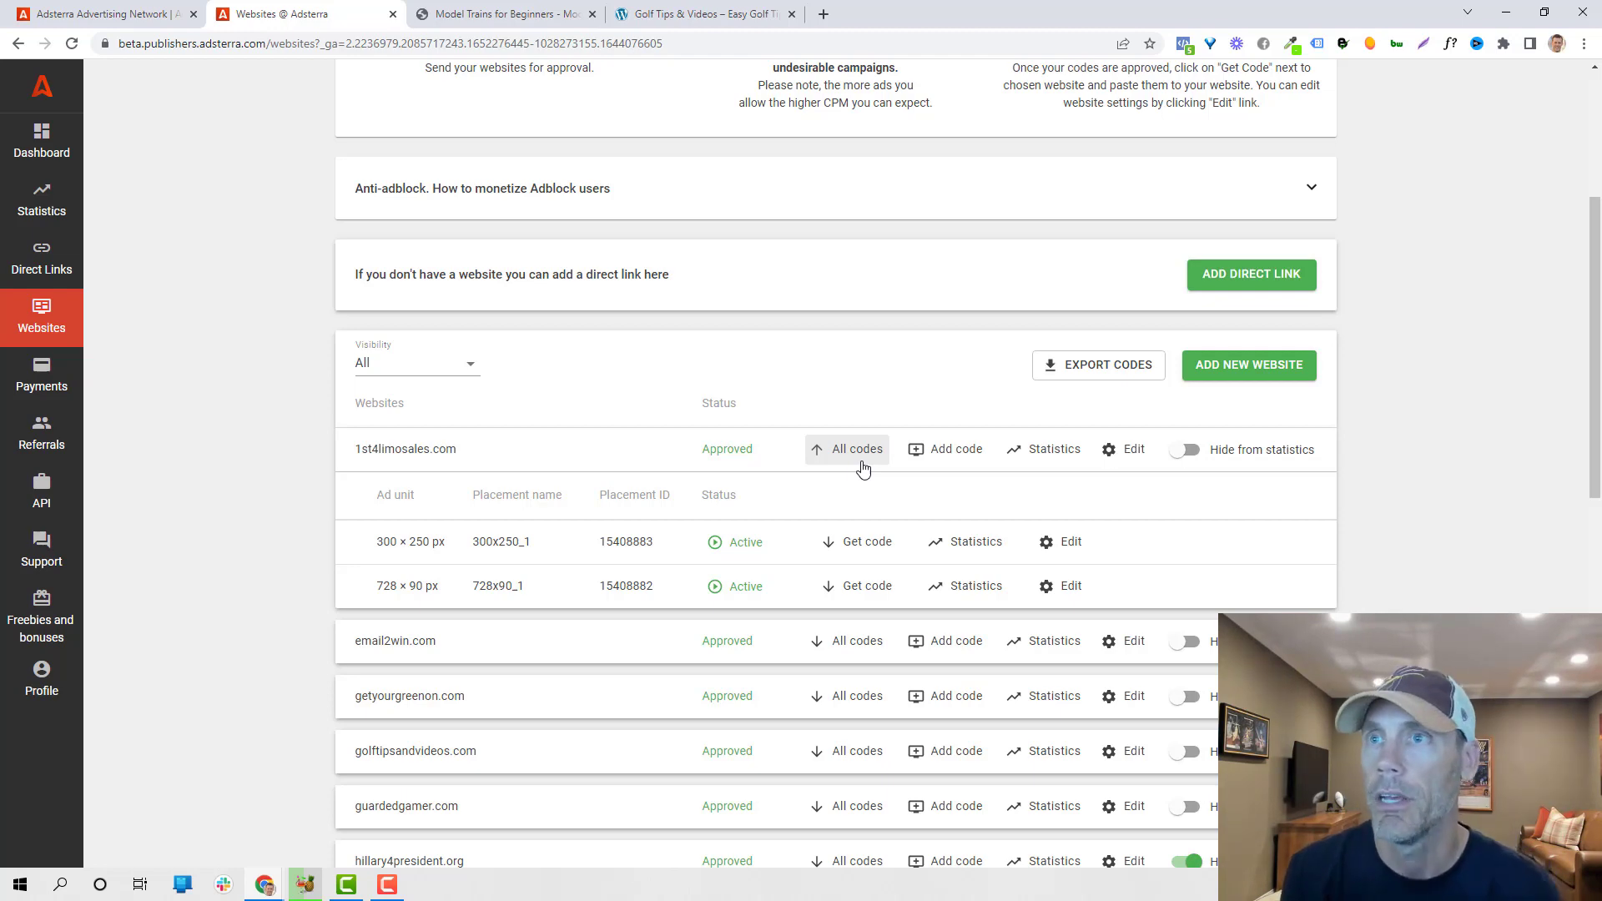
left_click(956, 450)
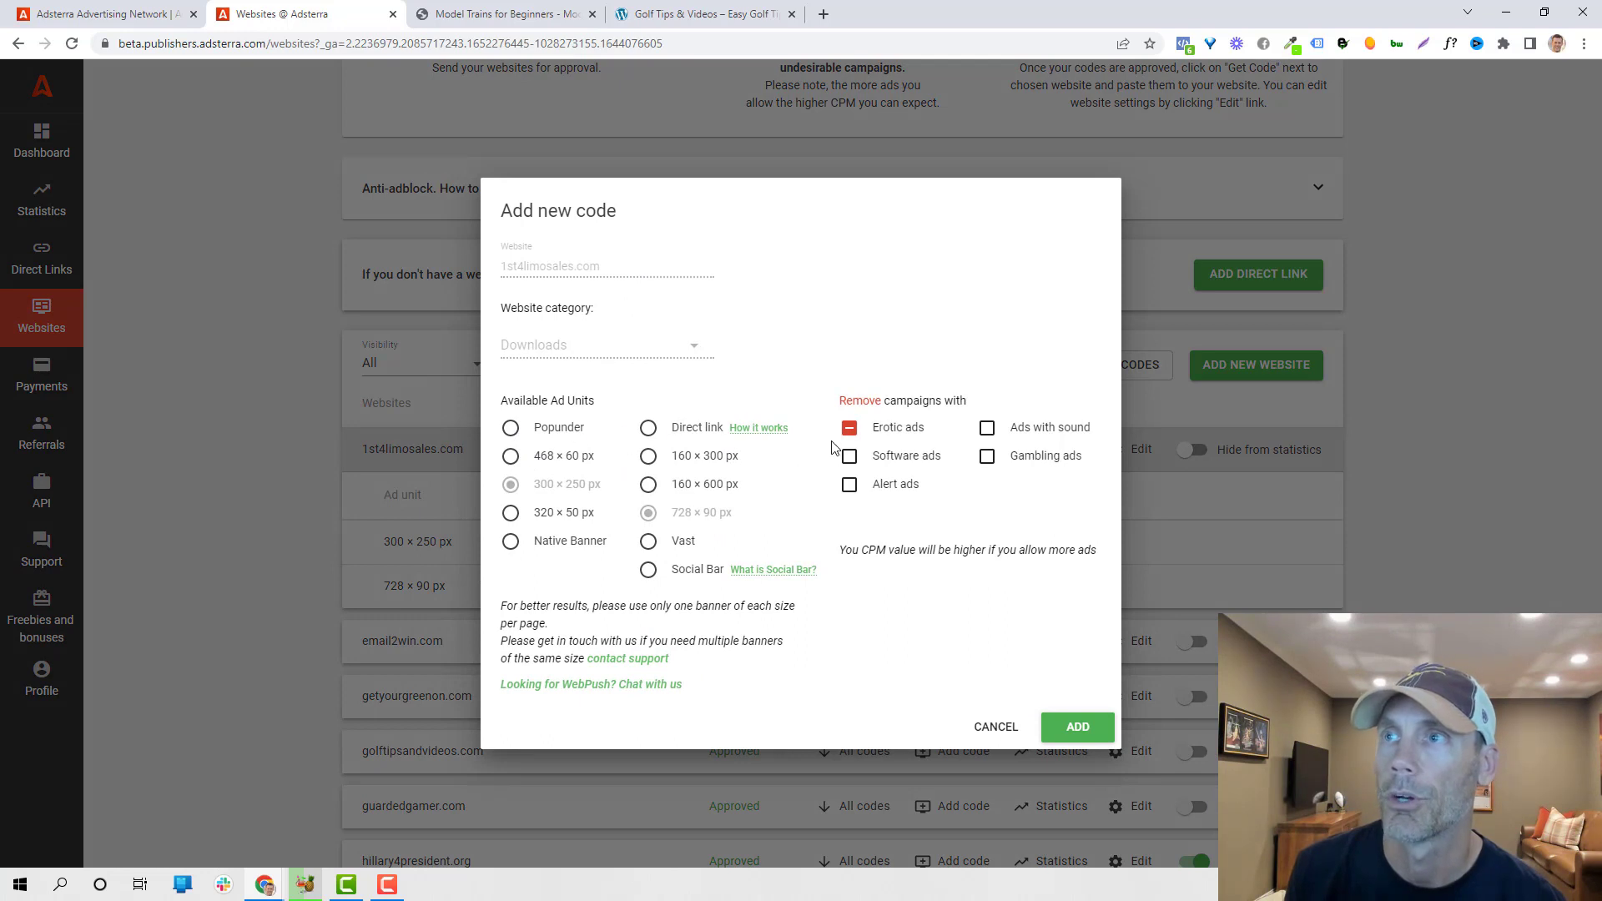
left_click(511, 456)
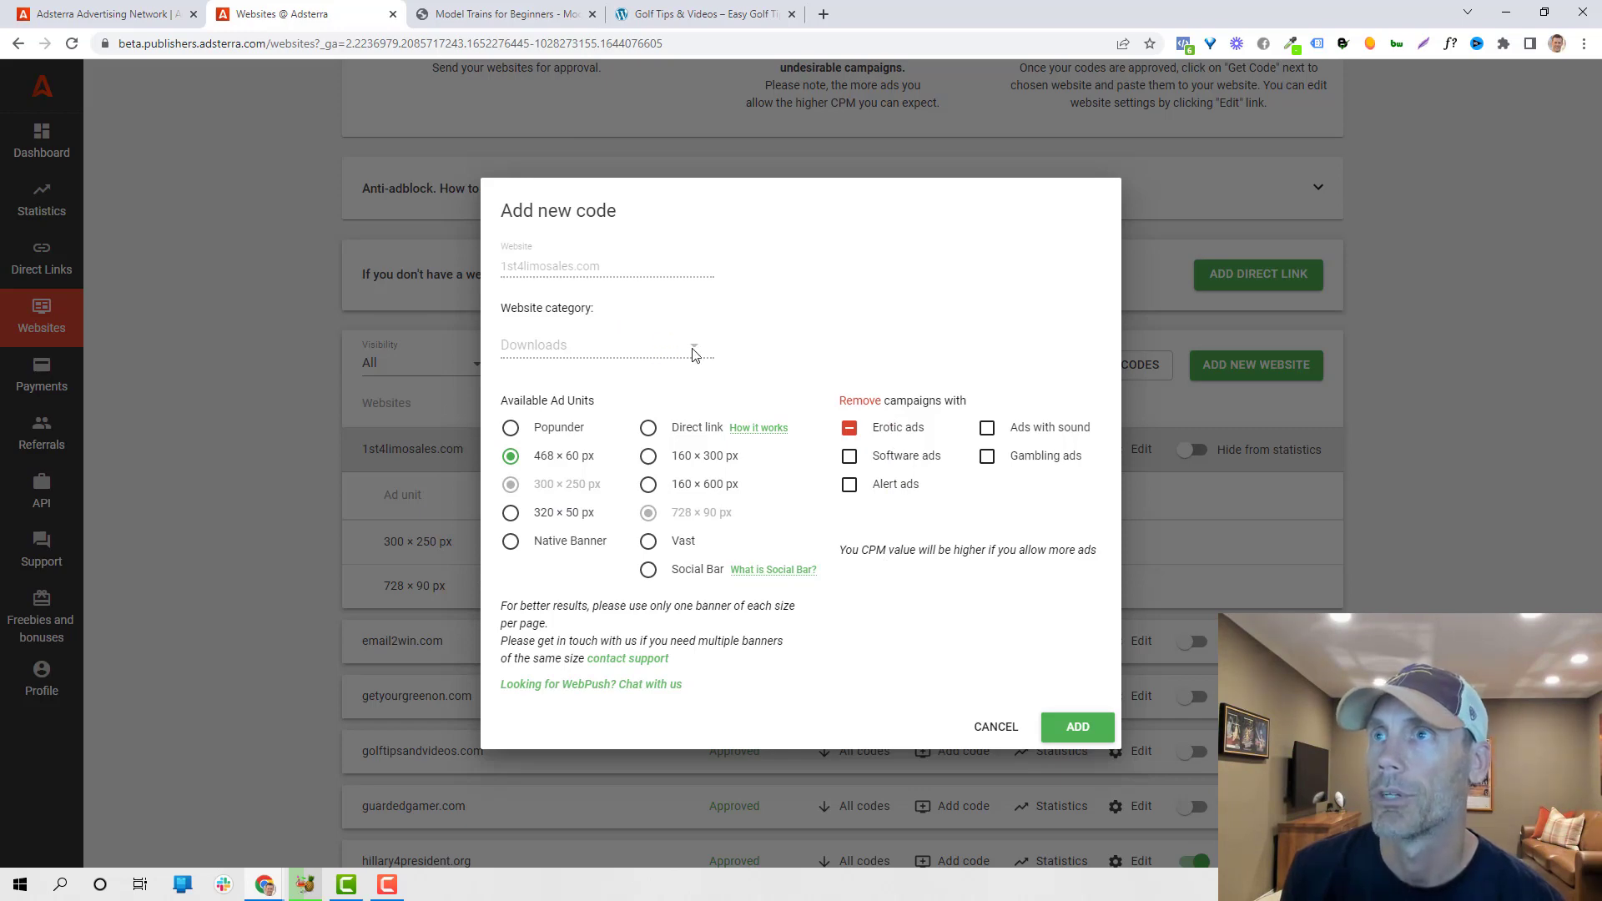
left_click(996, 727)
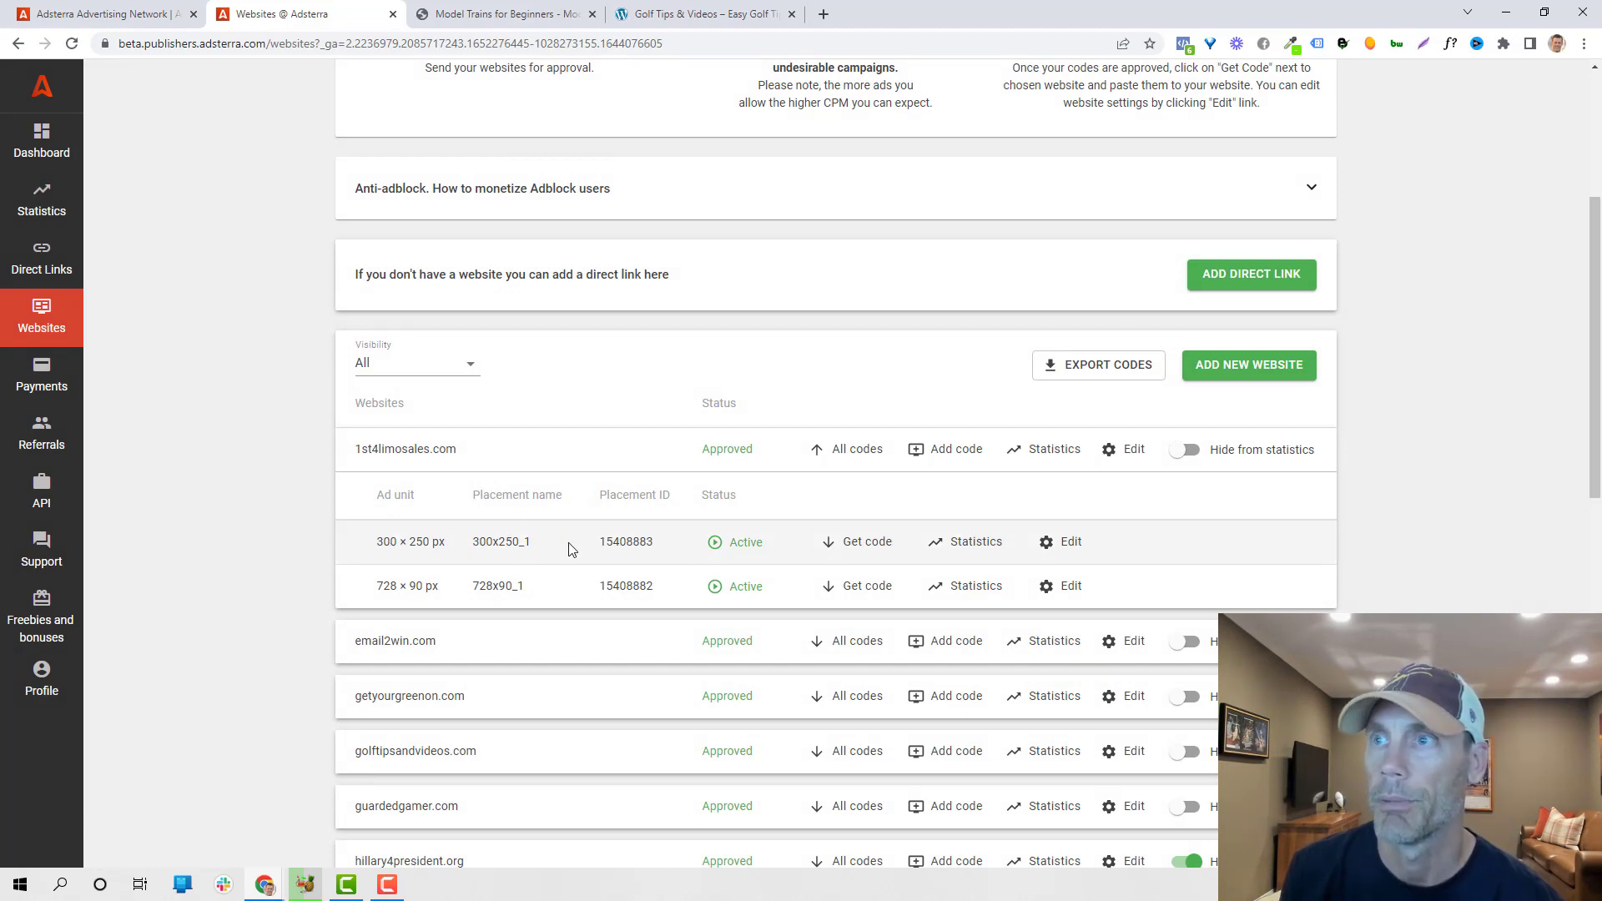
Reveal and select the embed script for 1st4limosales.com's 300 × 250 ad unit
left_click(867, 541)
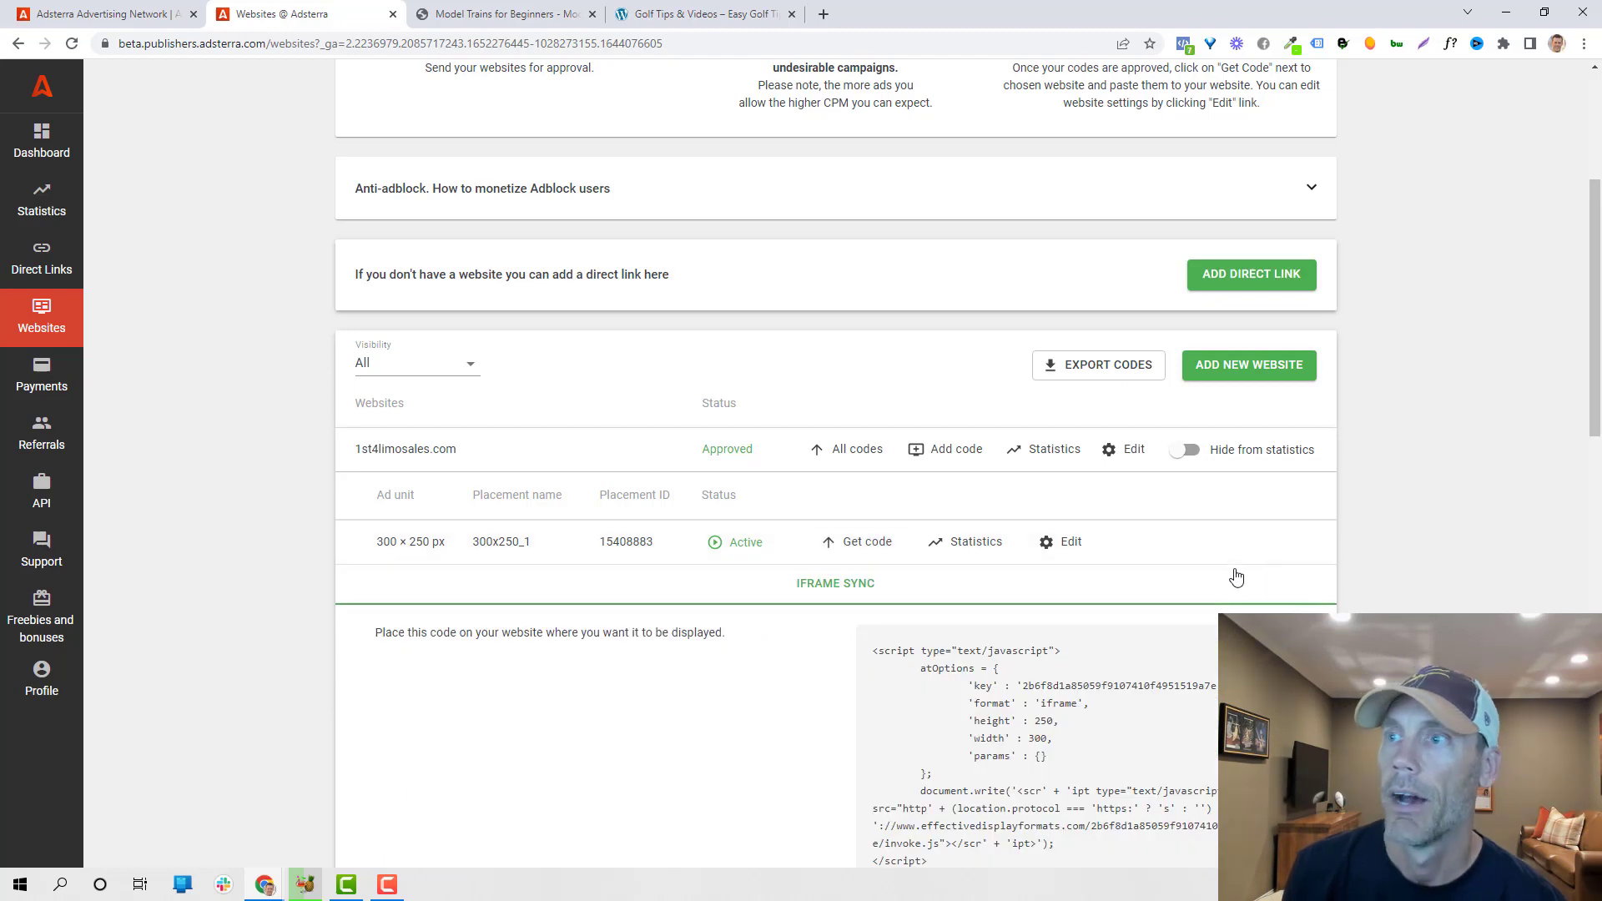
scroll(1234, 574, "down", 3)
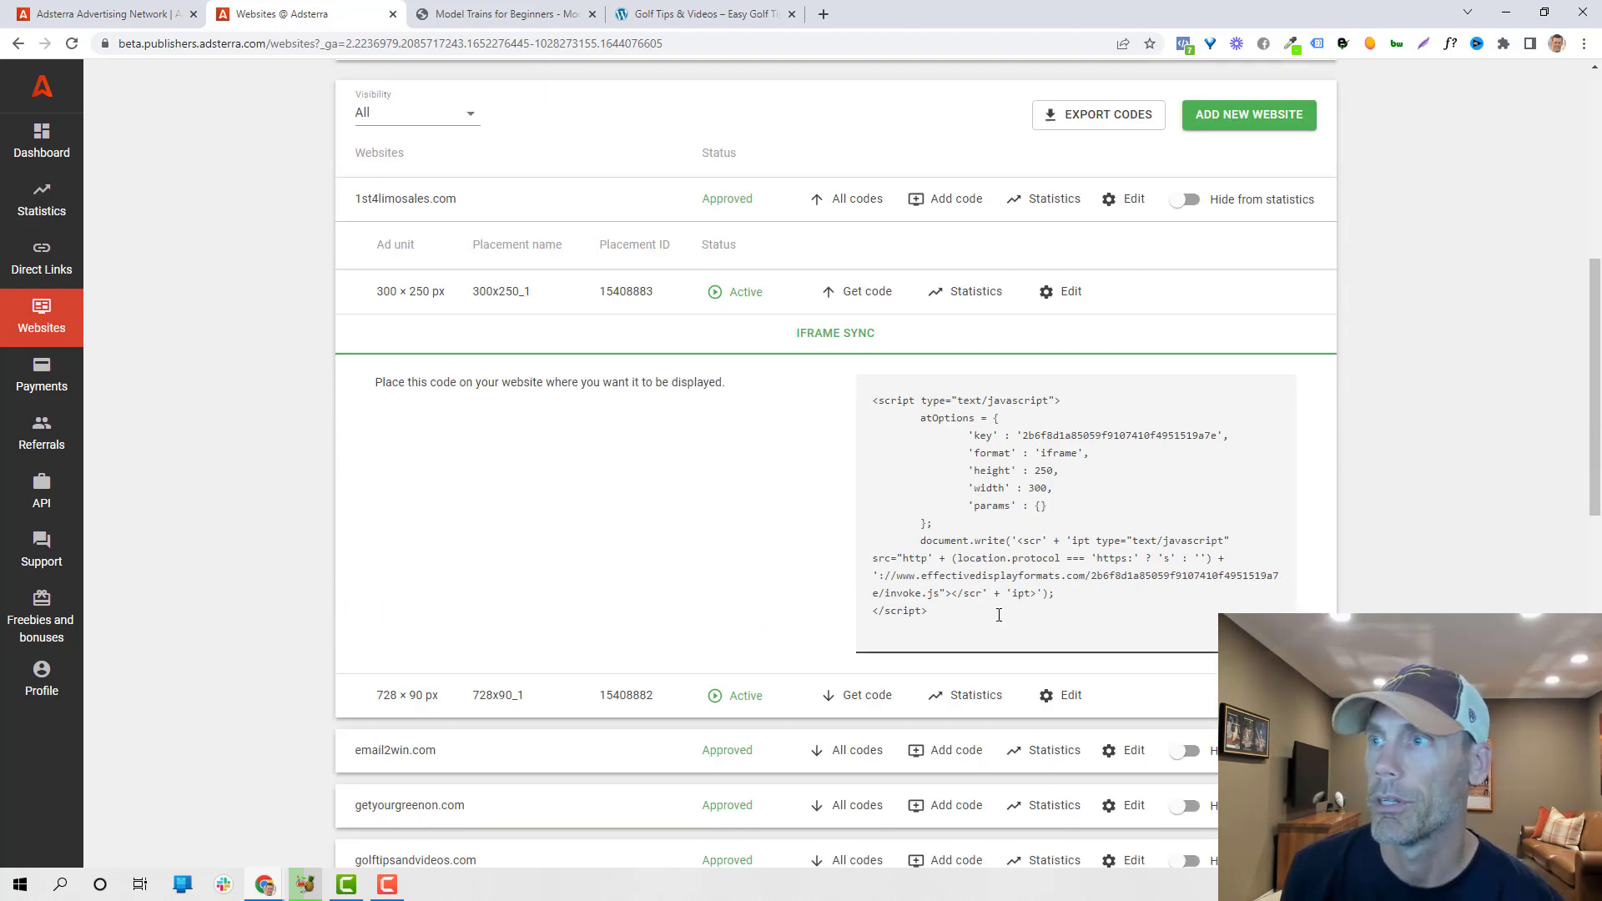
left_click_drag(996, 616, 864, 398)
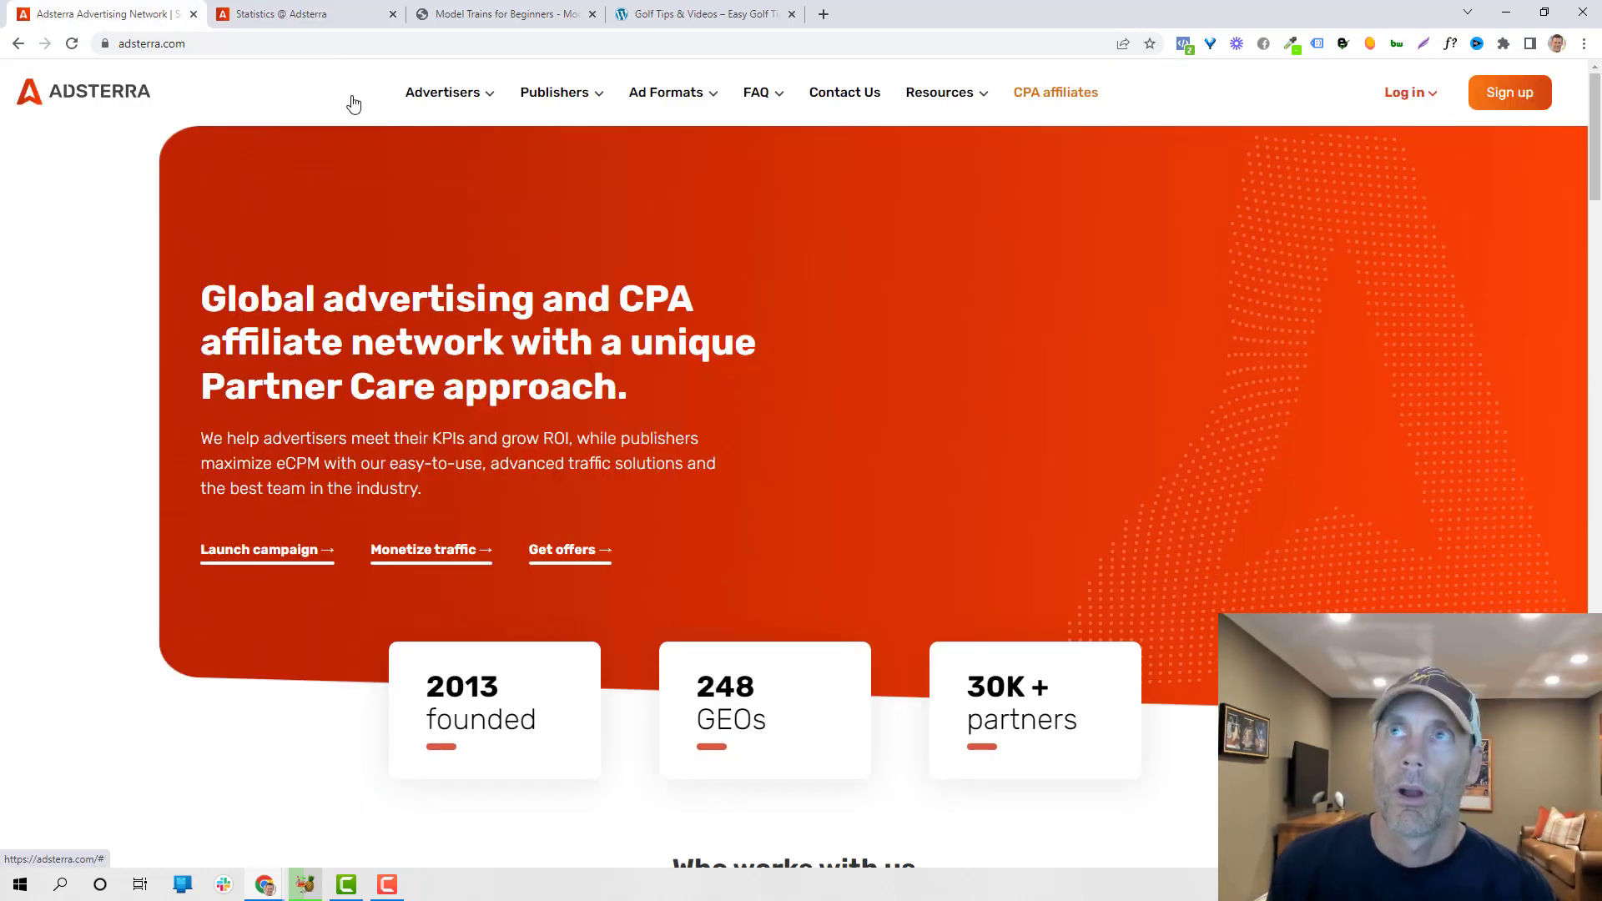
Look over the Advertisers and Publishers menus on adsterra.com, then return to the Statistics tab
mouse_move(469, 98)
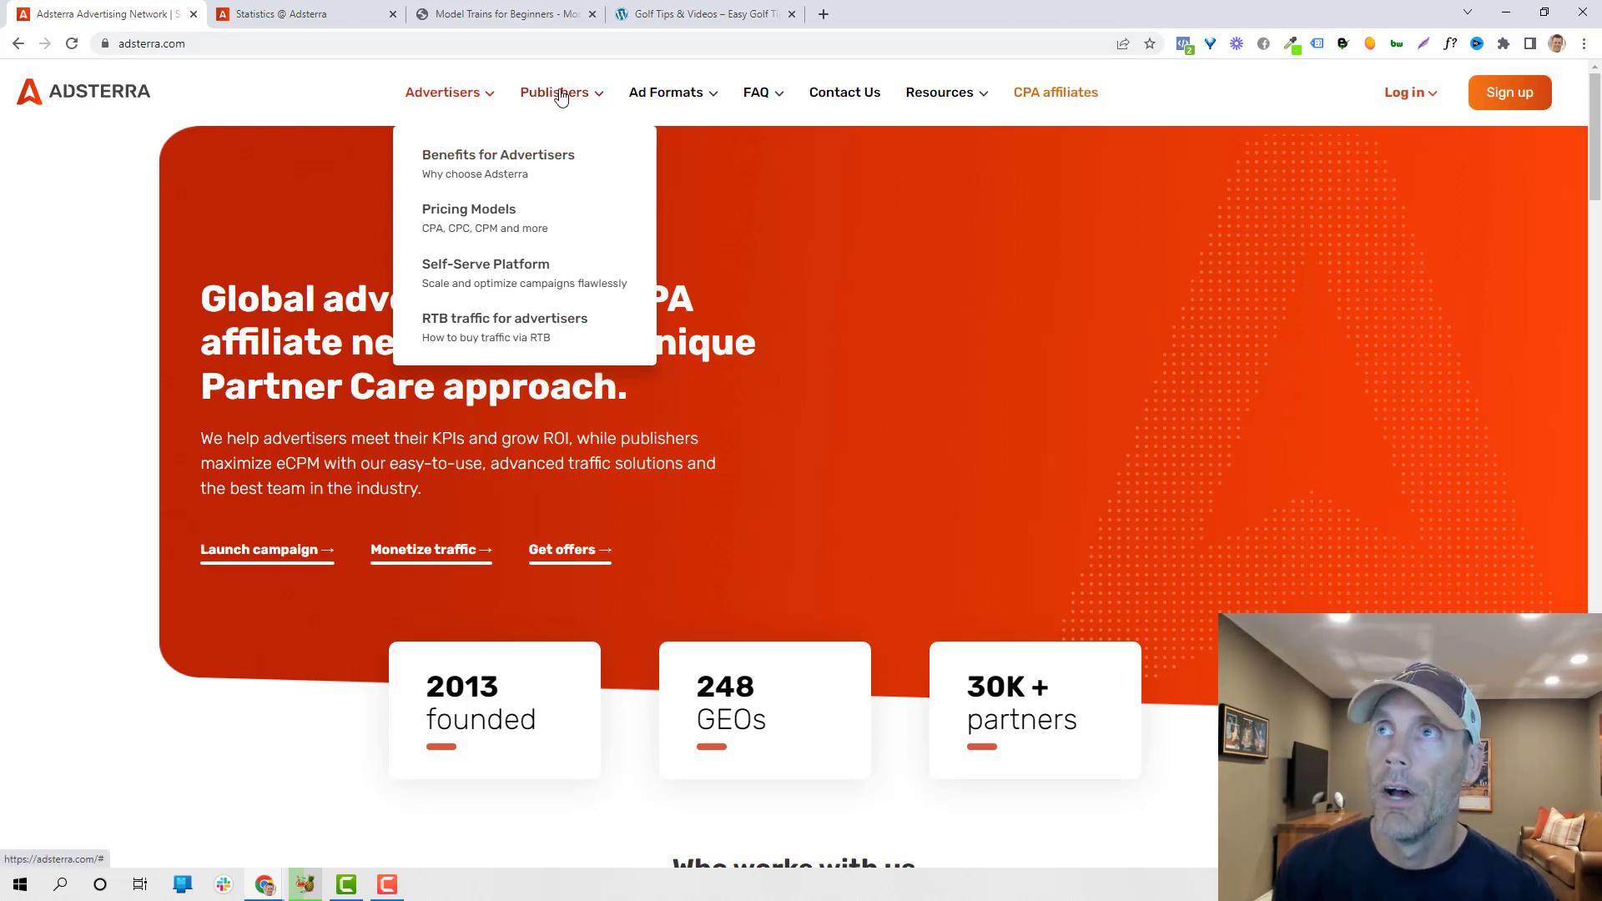
mouse_move(559, 93)
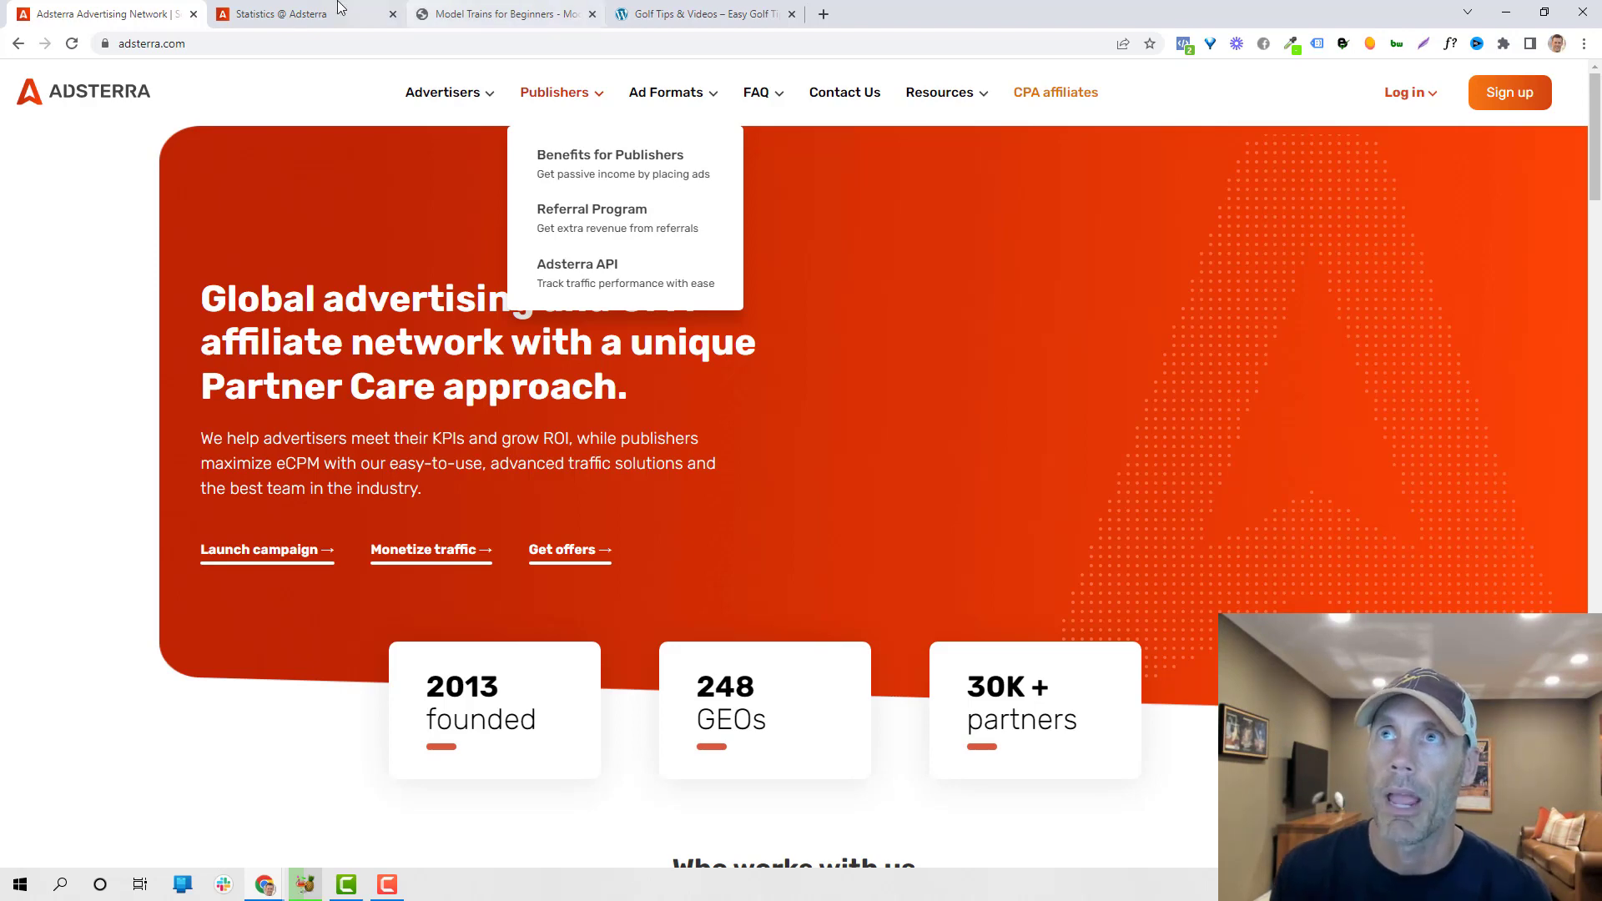
left_click(308, 14)
Review payout methods, minimums and the Bitcoin fee, then open the Referrals invite link page
left_click(41, 375)
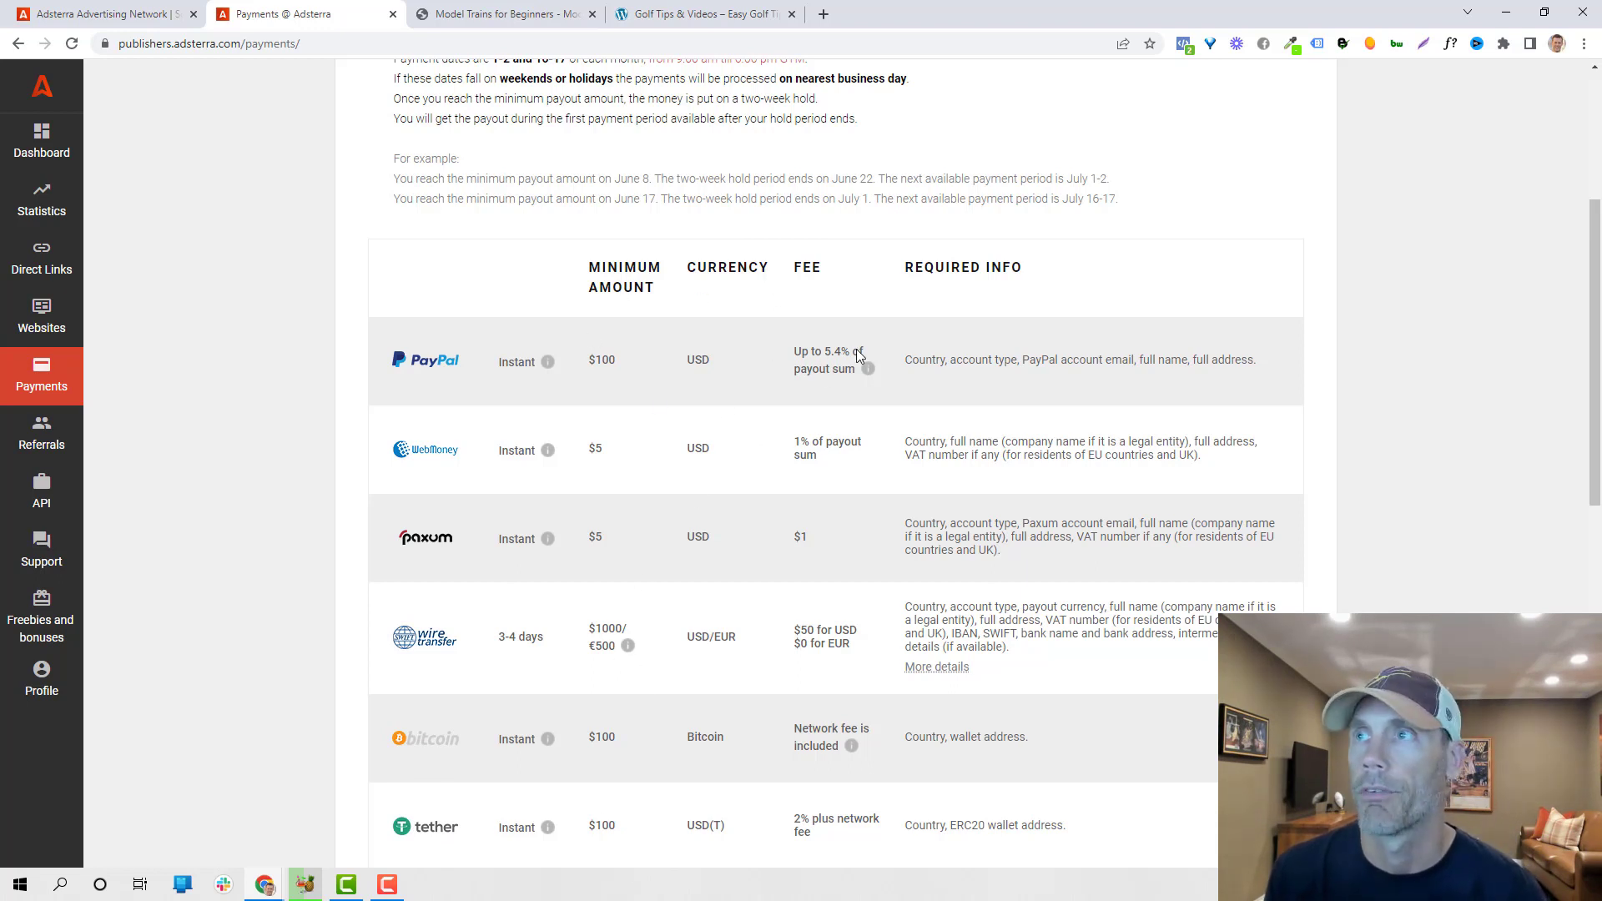
scroll(1073, 536, "down", 2)
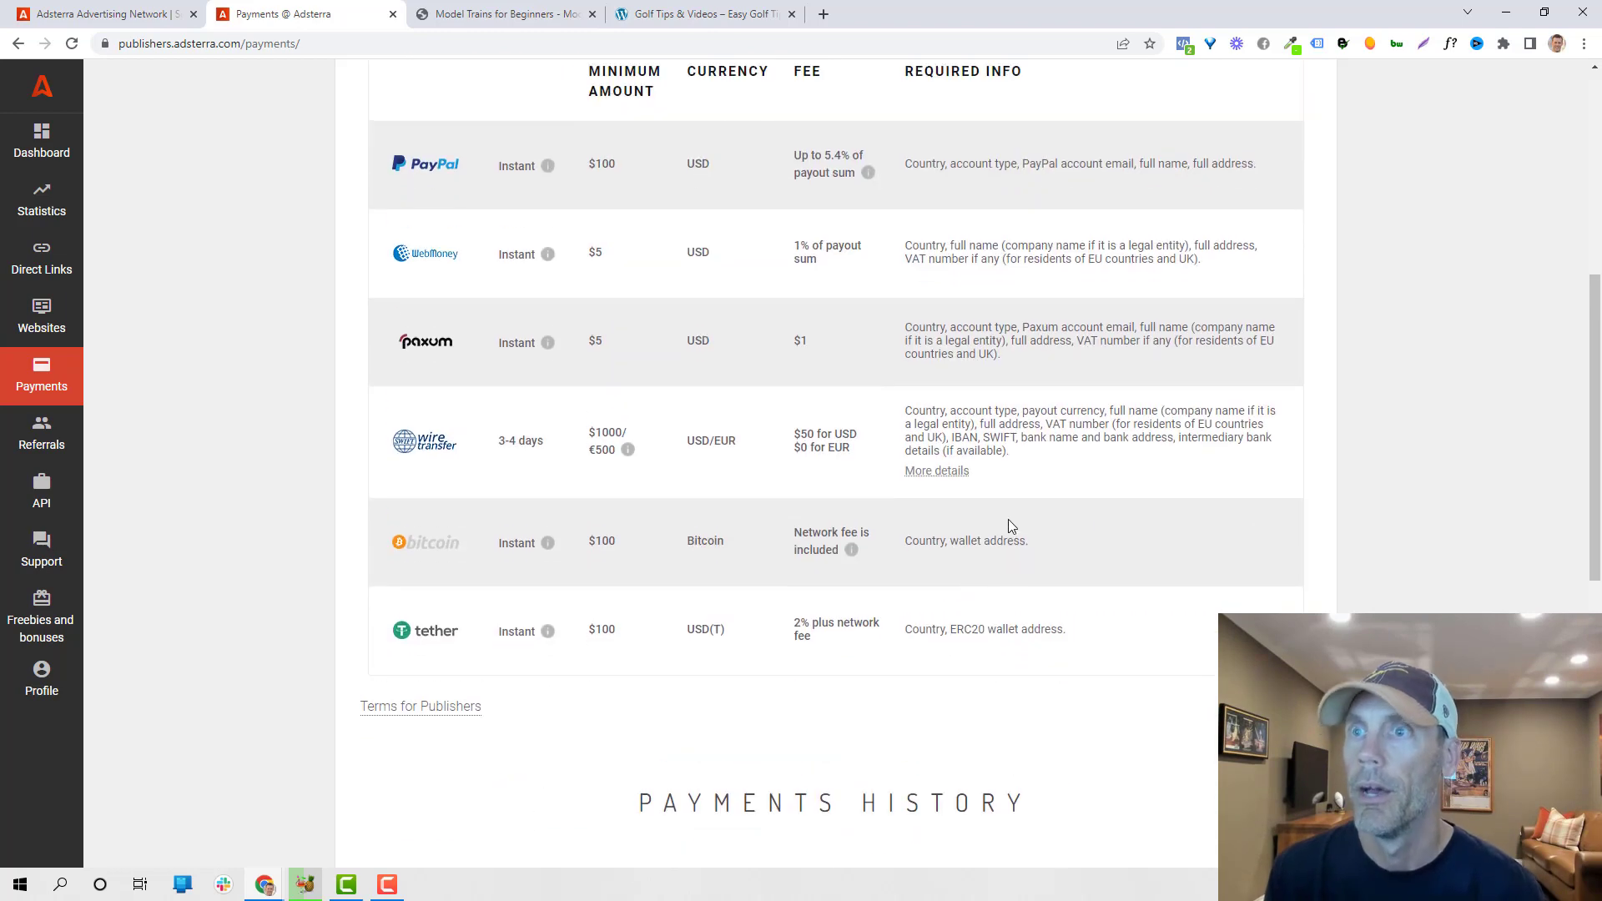
scroll(494, 634, "up", 1)
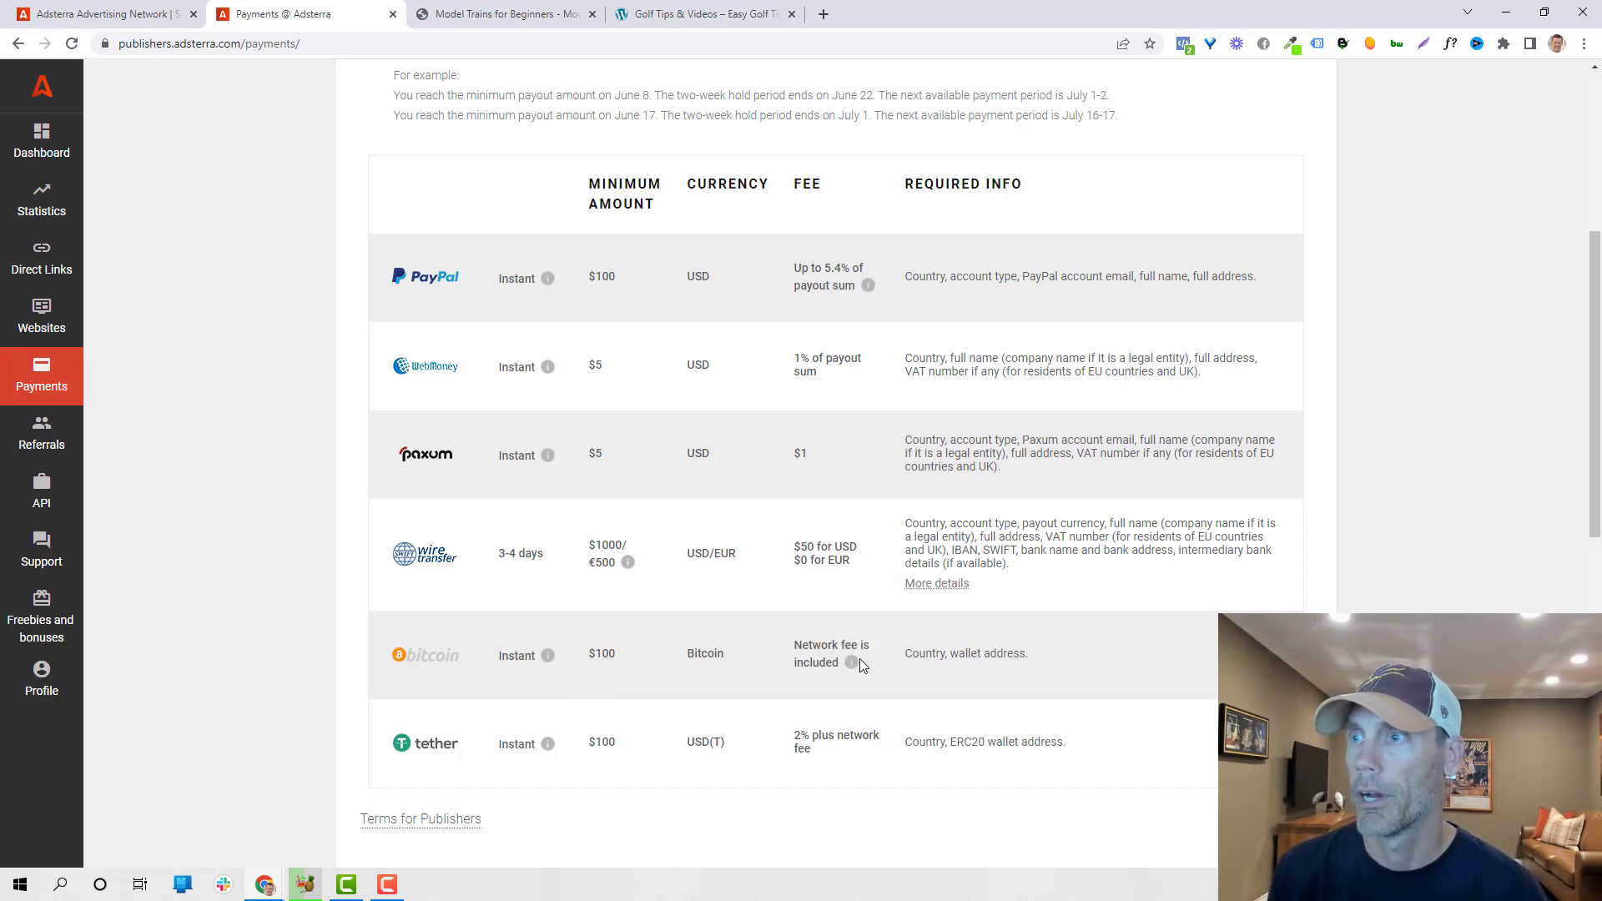
mouse_move(856, 661)
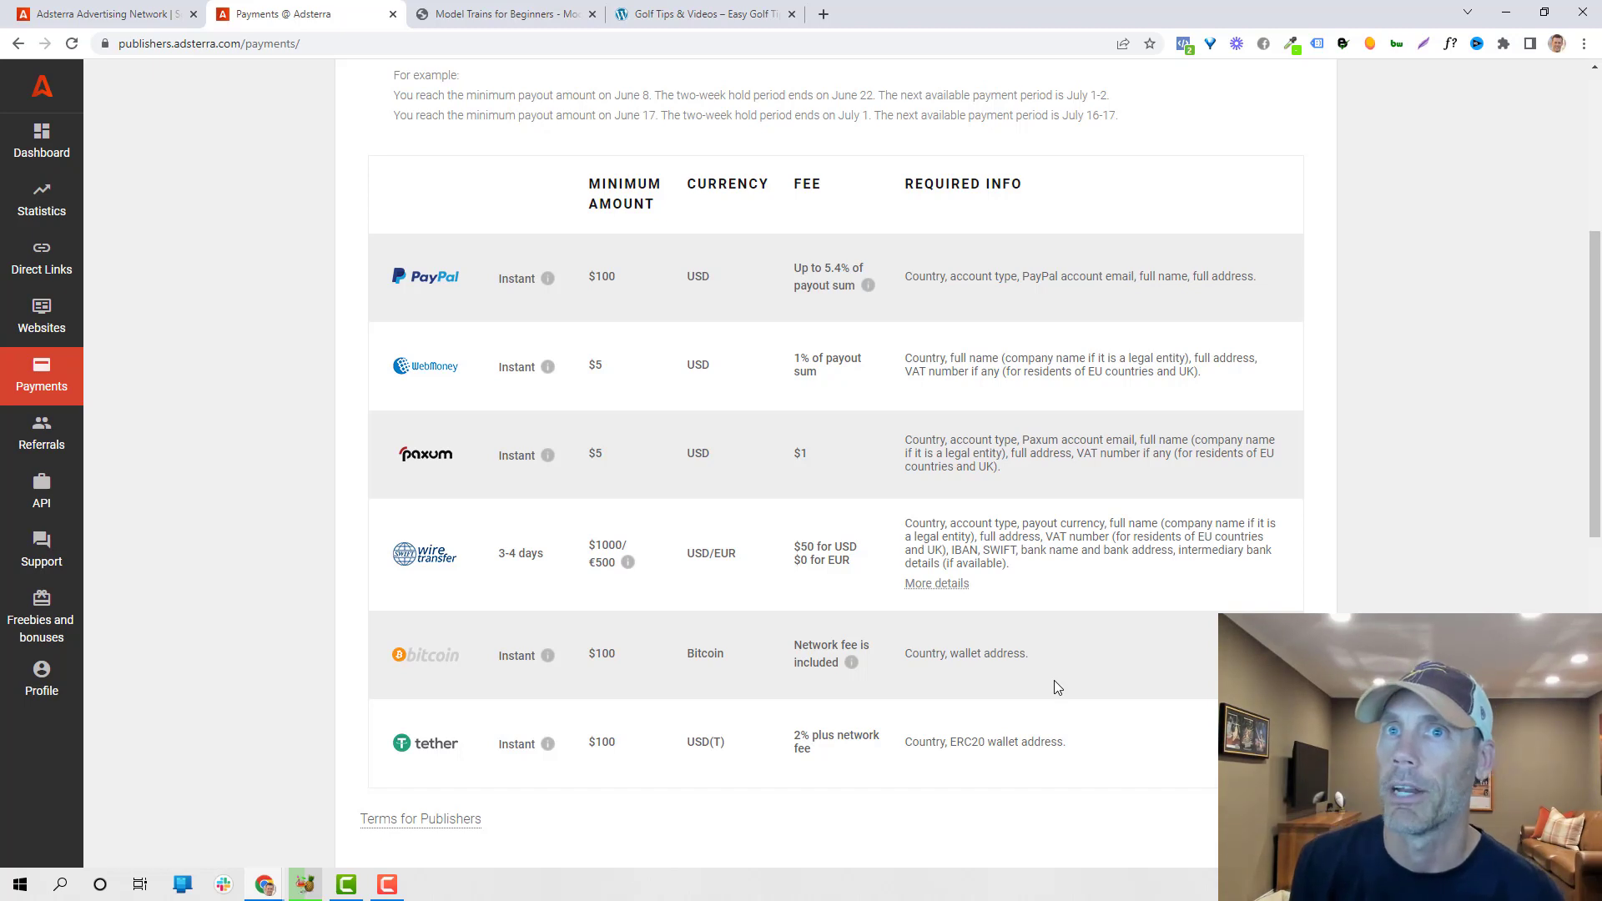
left_click(68, 447)
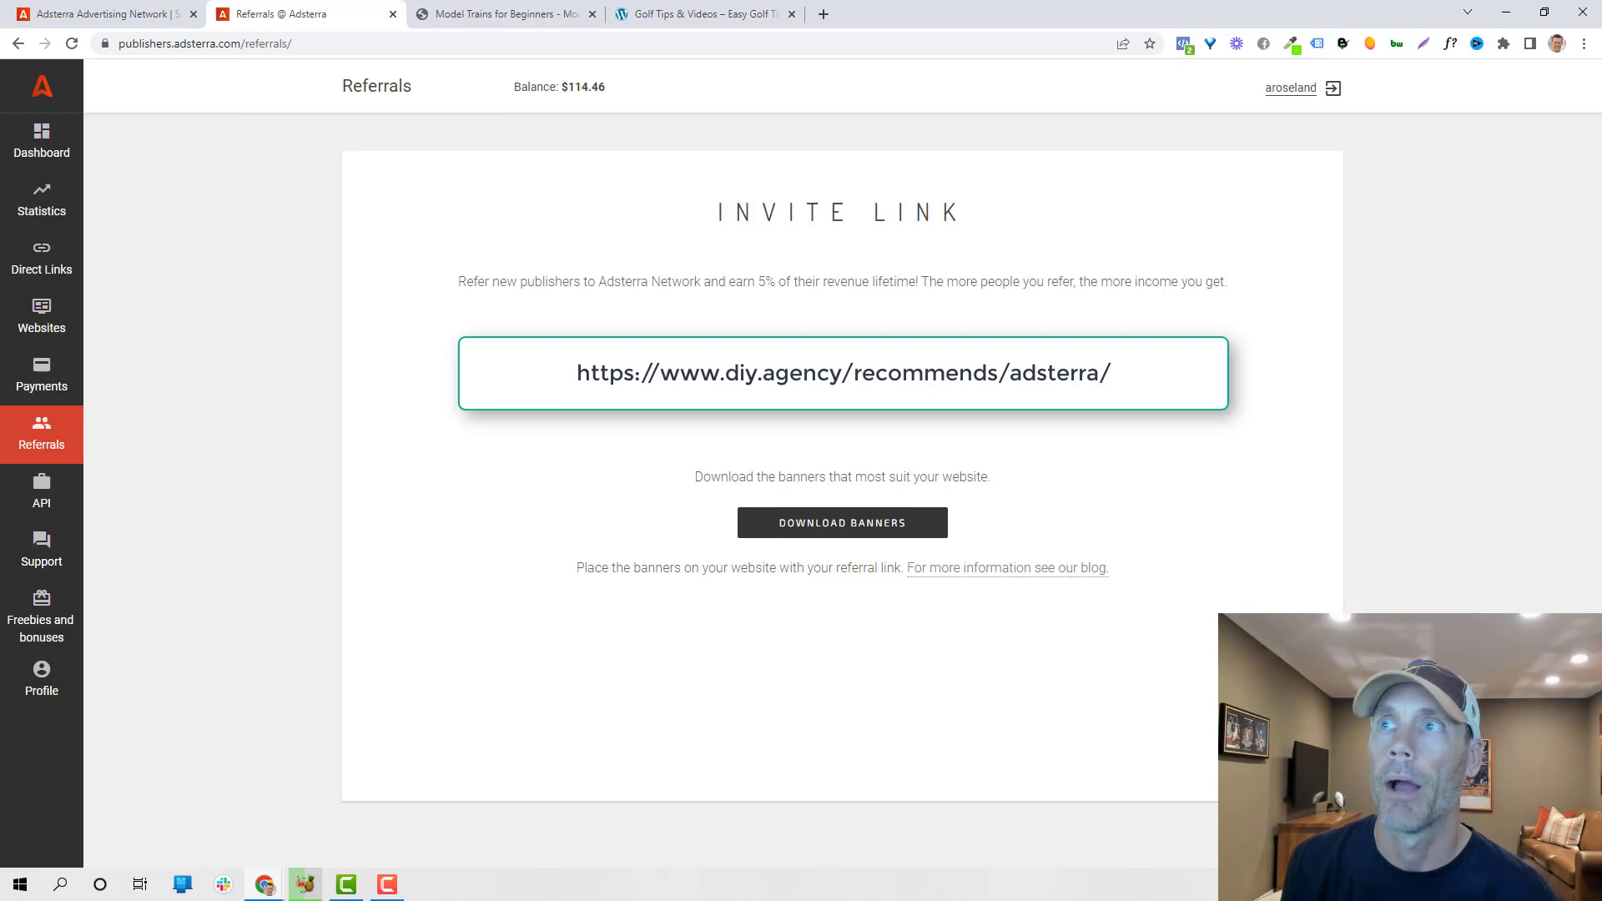
Check the Dashboard's May 2022 payments notice, then return to the public Adsterra homepage
left_click(40, 140)
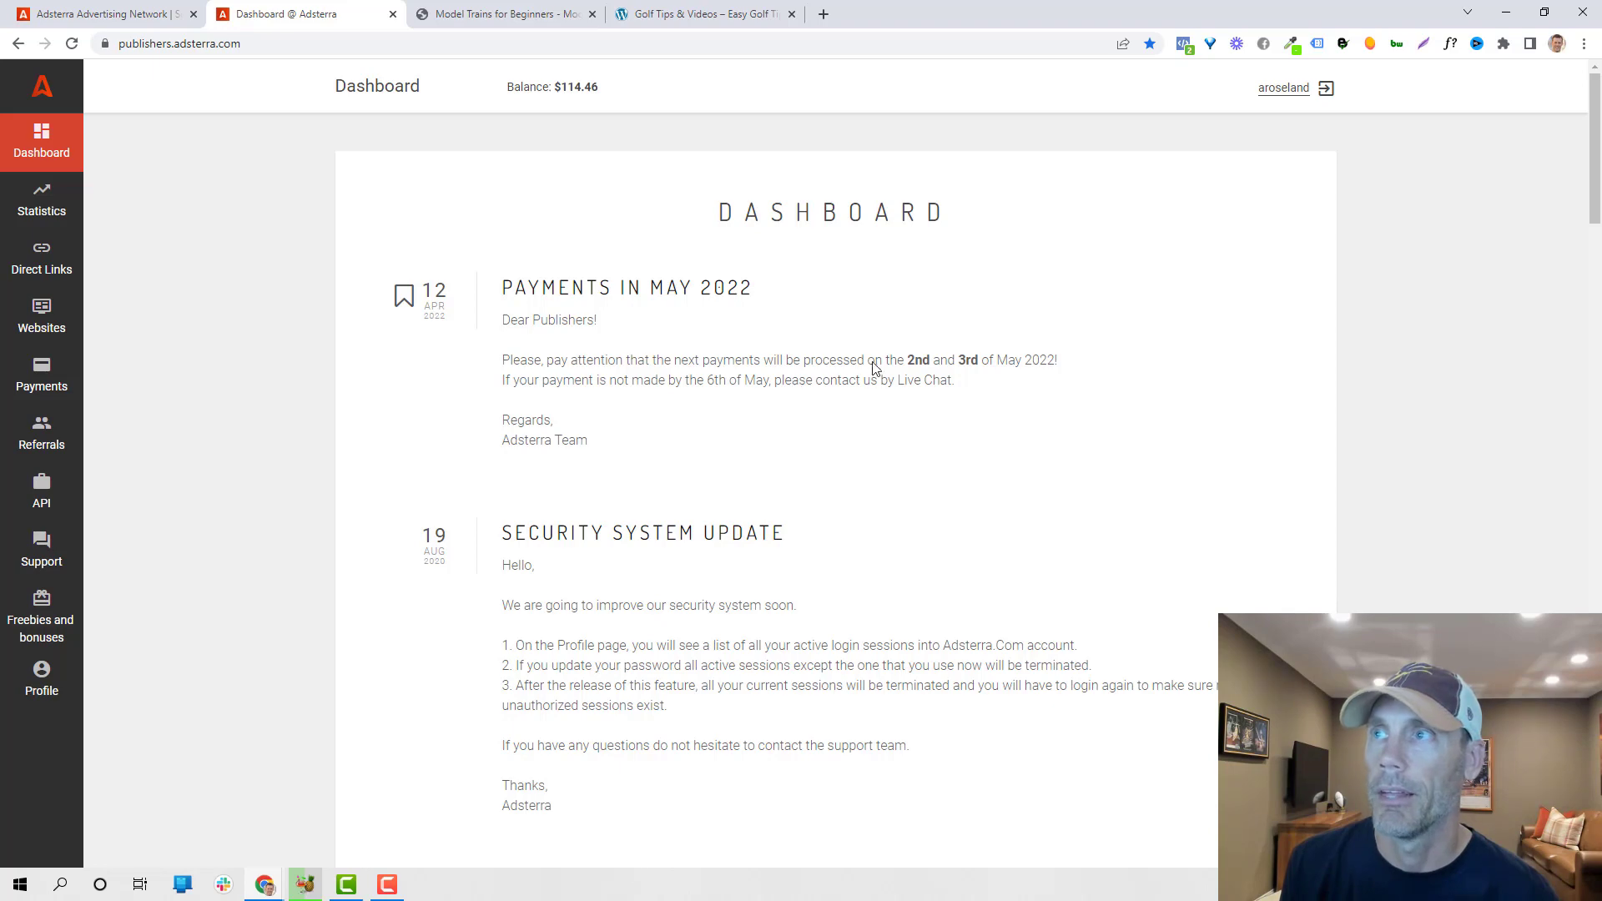
left_click(83, 13)
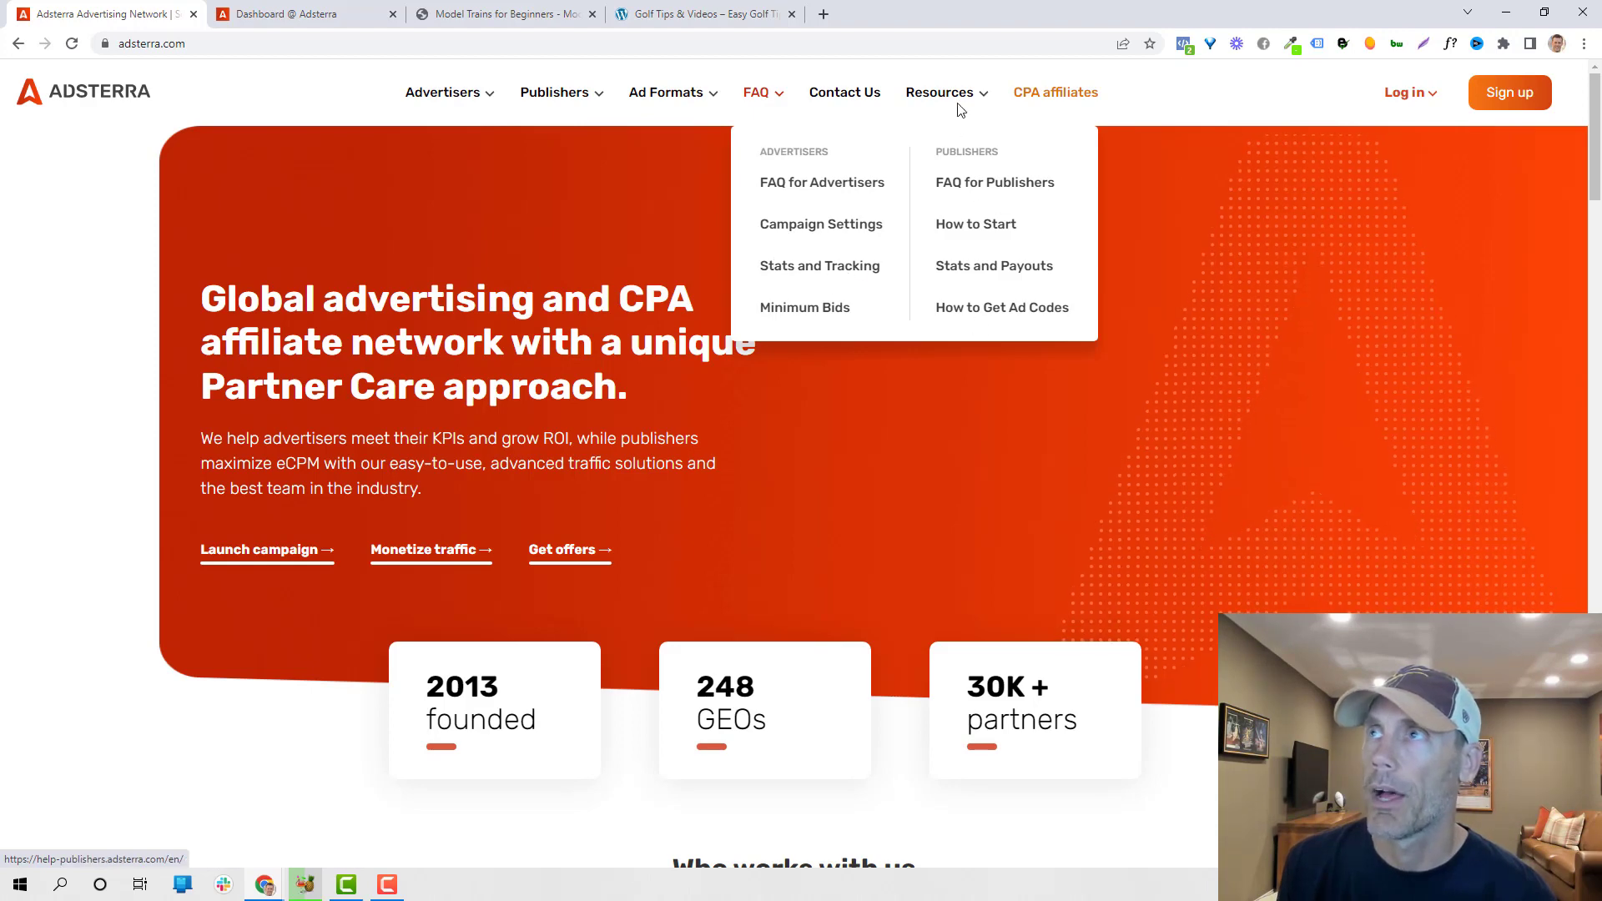
Open CPA affiliates from the top navigation and skim the CPA Network offers page
mouse_move(975, 95)
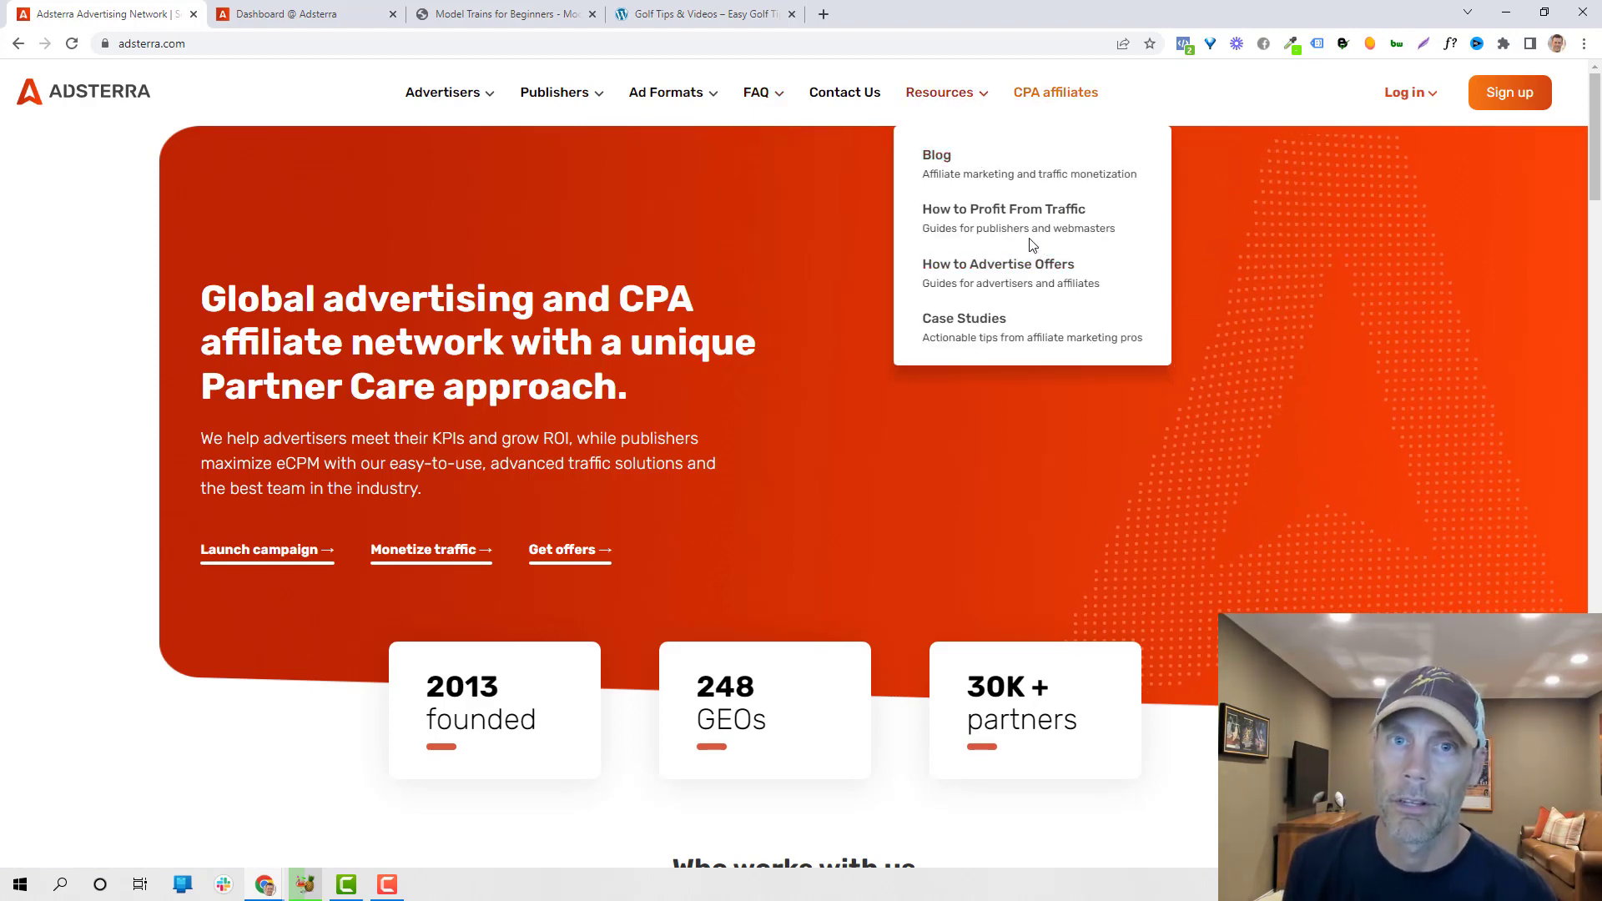
left_click(1064, 95)
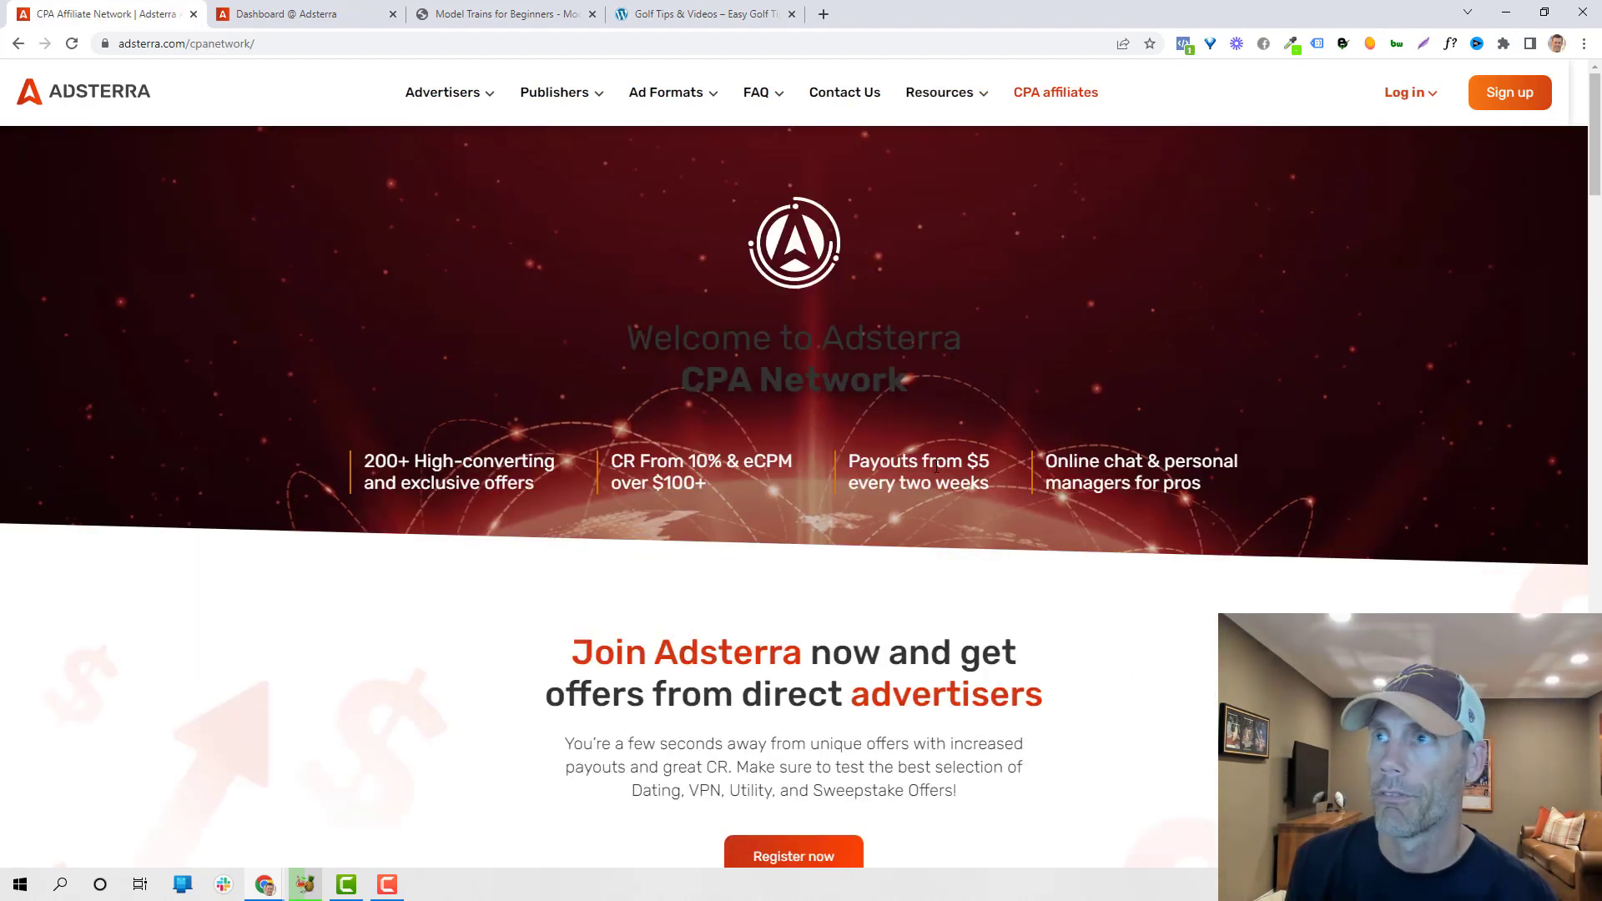
scroll(991, 575, "down", 2)
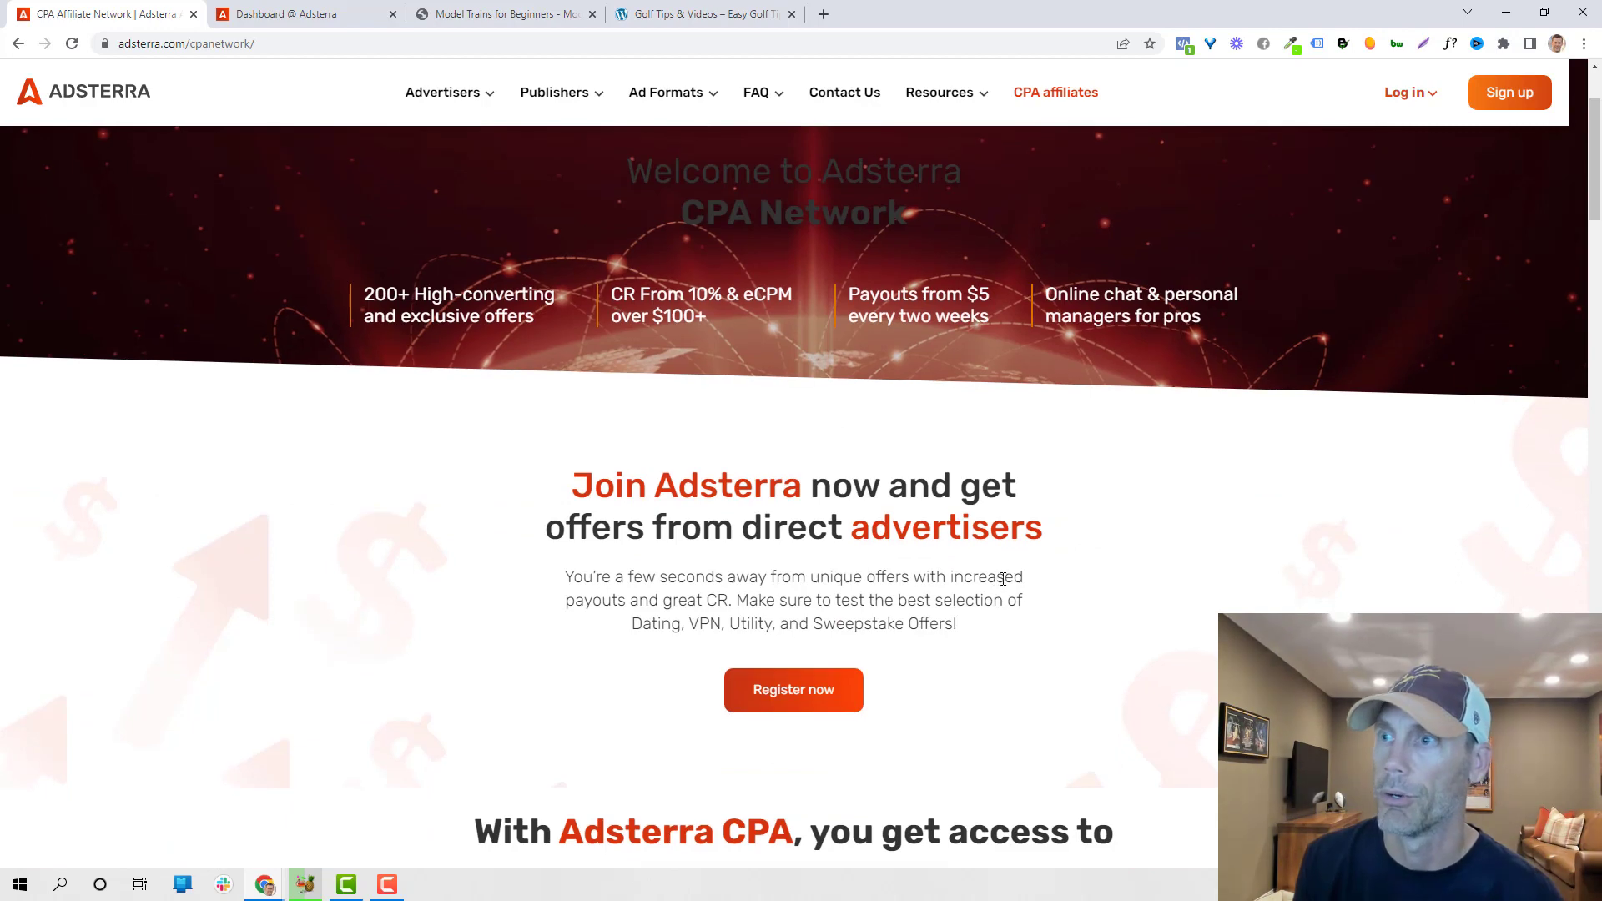
scroll(1055, 561, "up", 2)
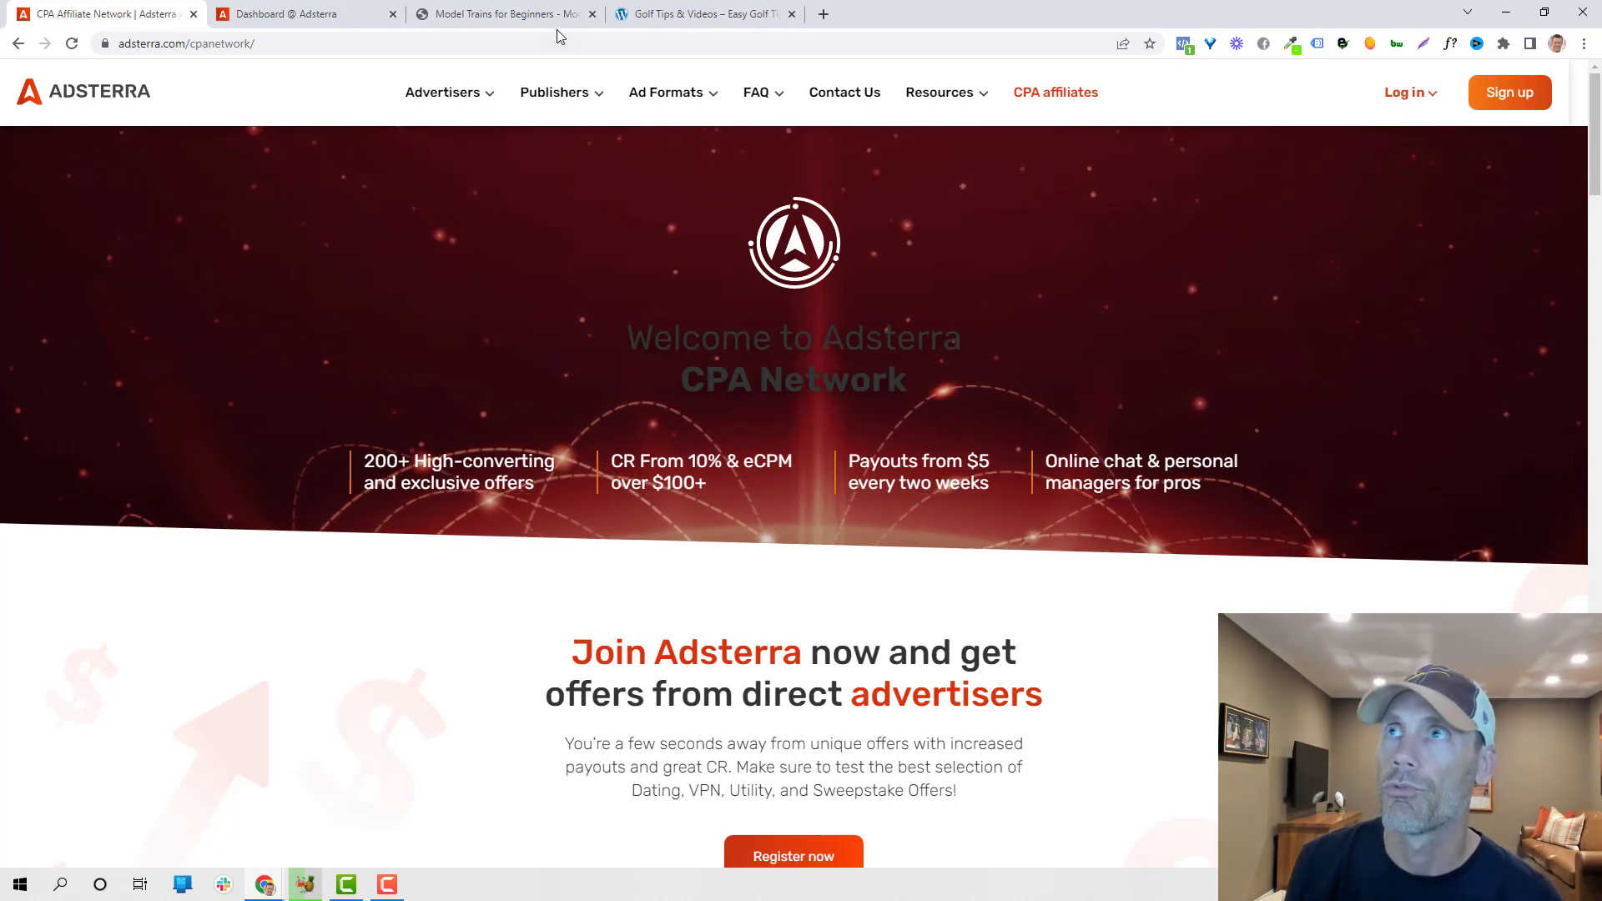
Return to the Model Trains for Beginners page and scroll to its World of Tanks and model railroad sidebar ads
left_click(511, 9)
scroll(1058, 314, "up", 1)
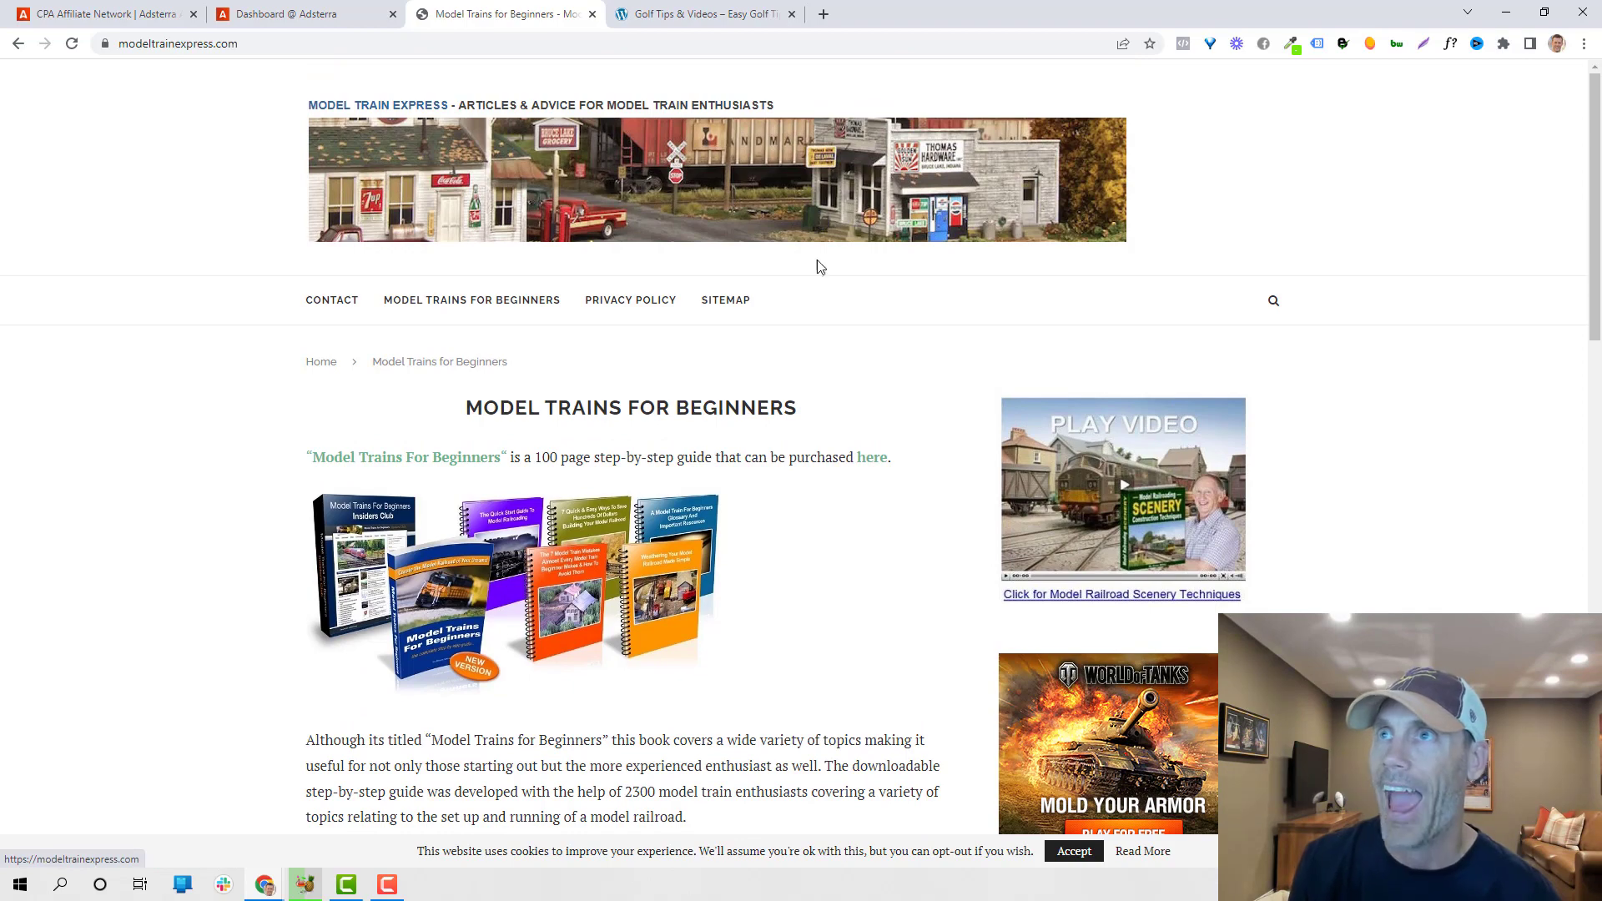
scroll(1398, 495, "down", 3)
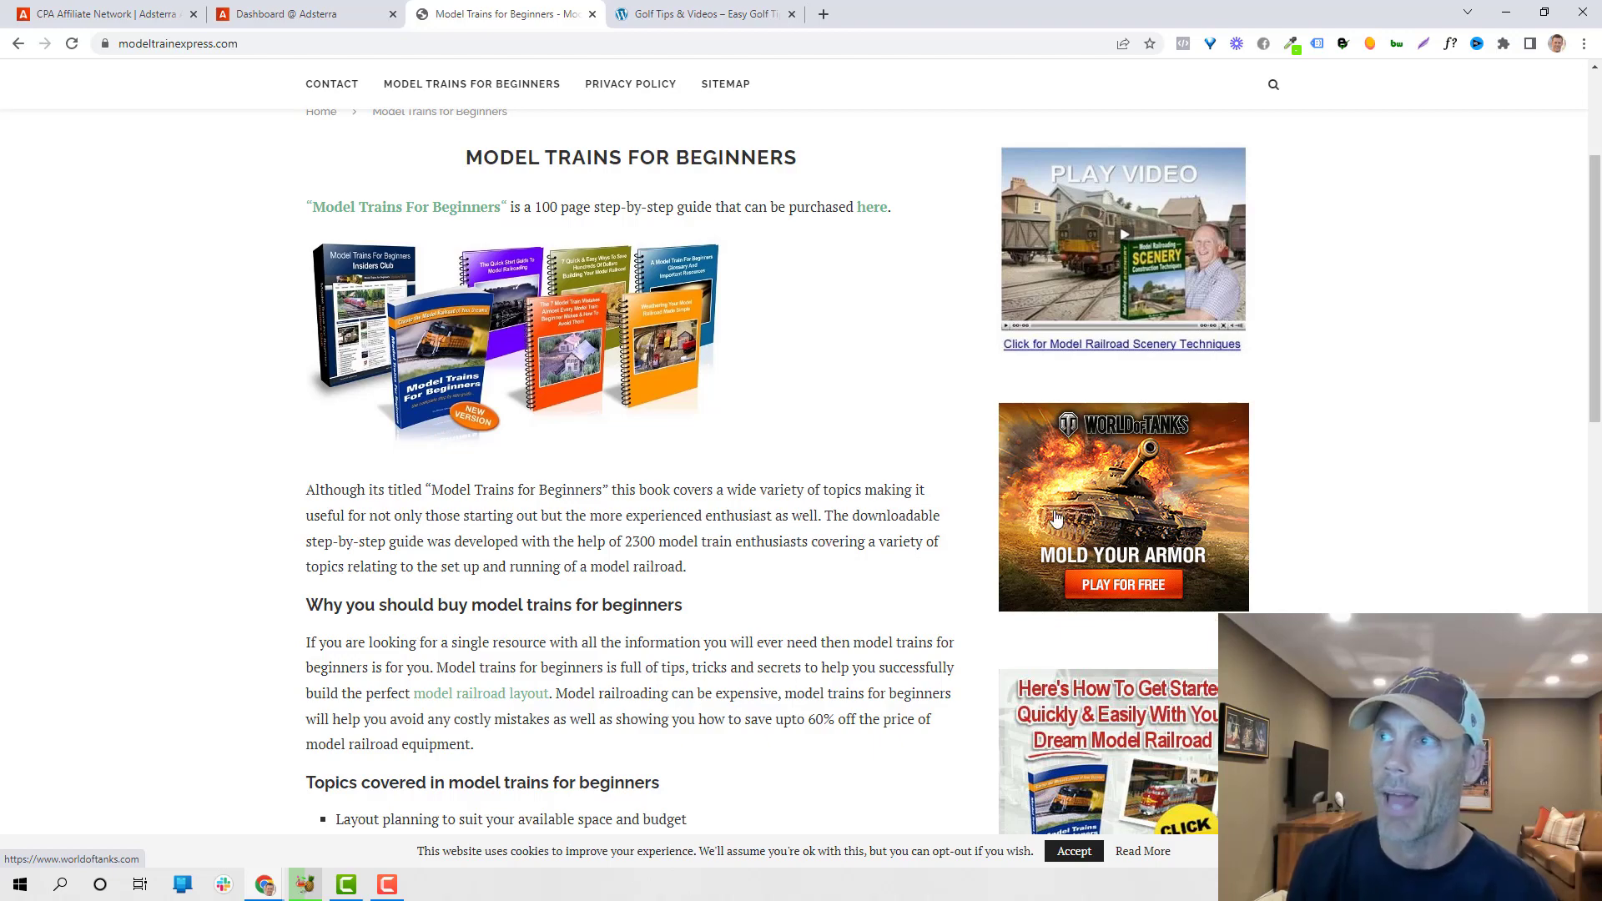
scroll(960, 275, "up", 3)
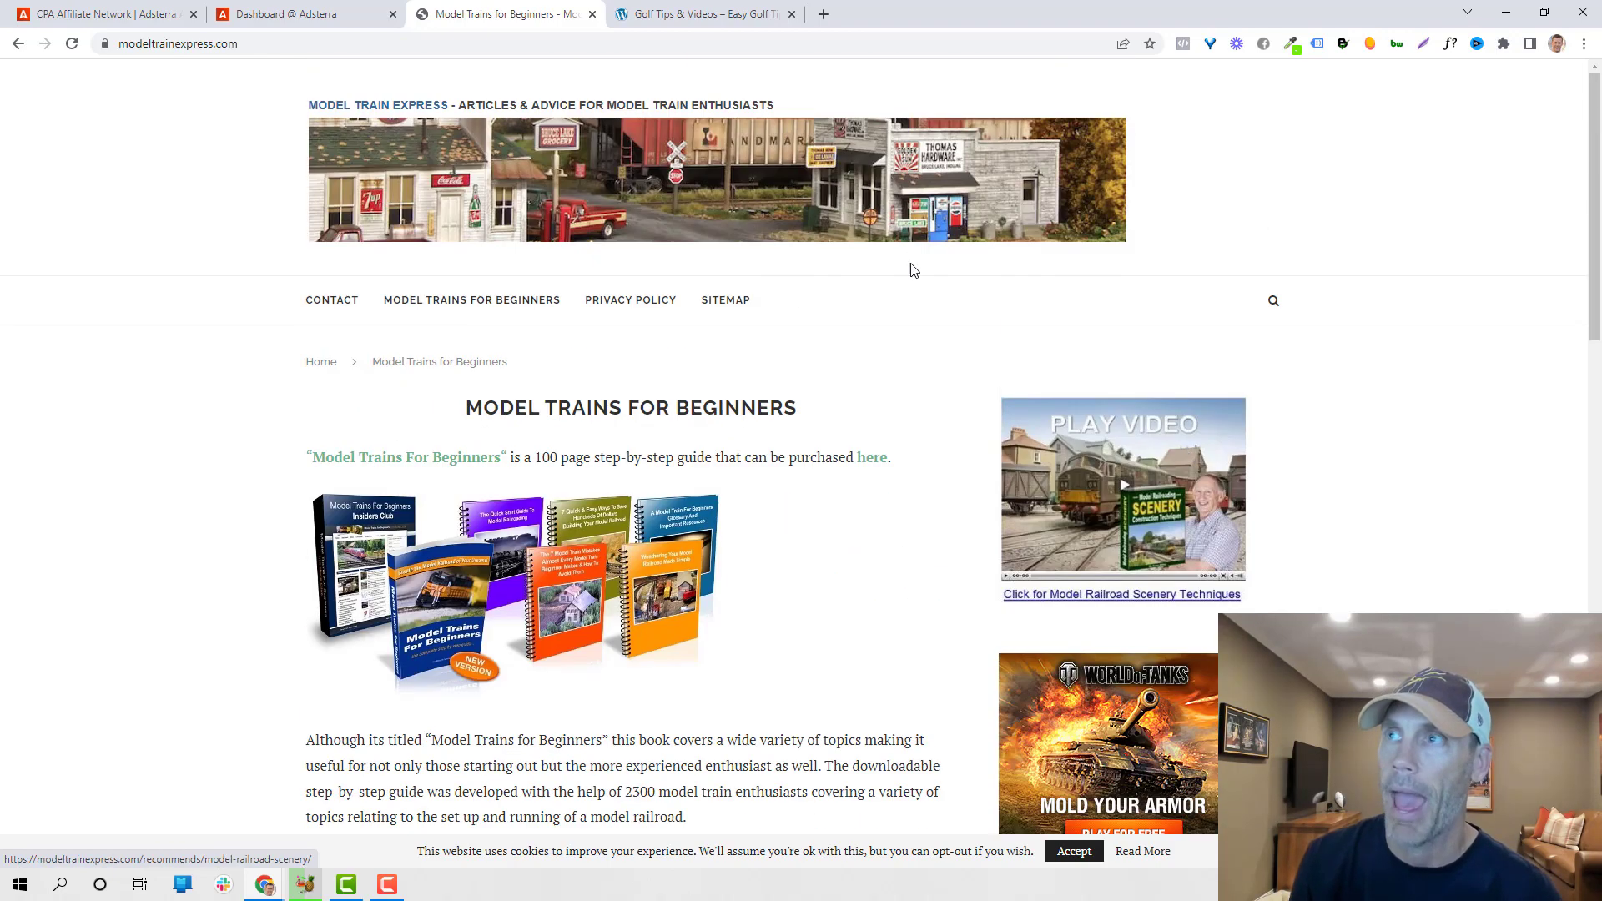
scroll(914, 276, "down", 2)
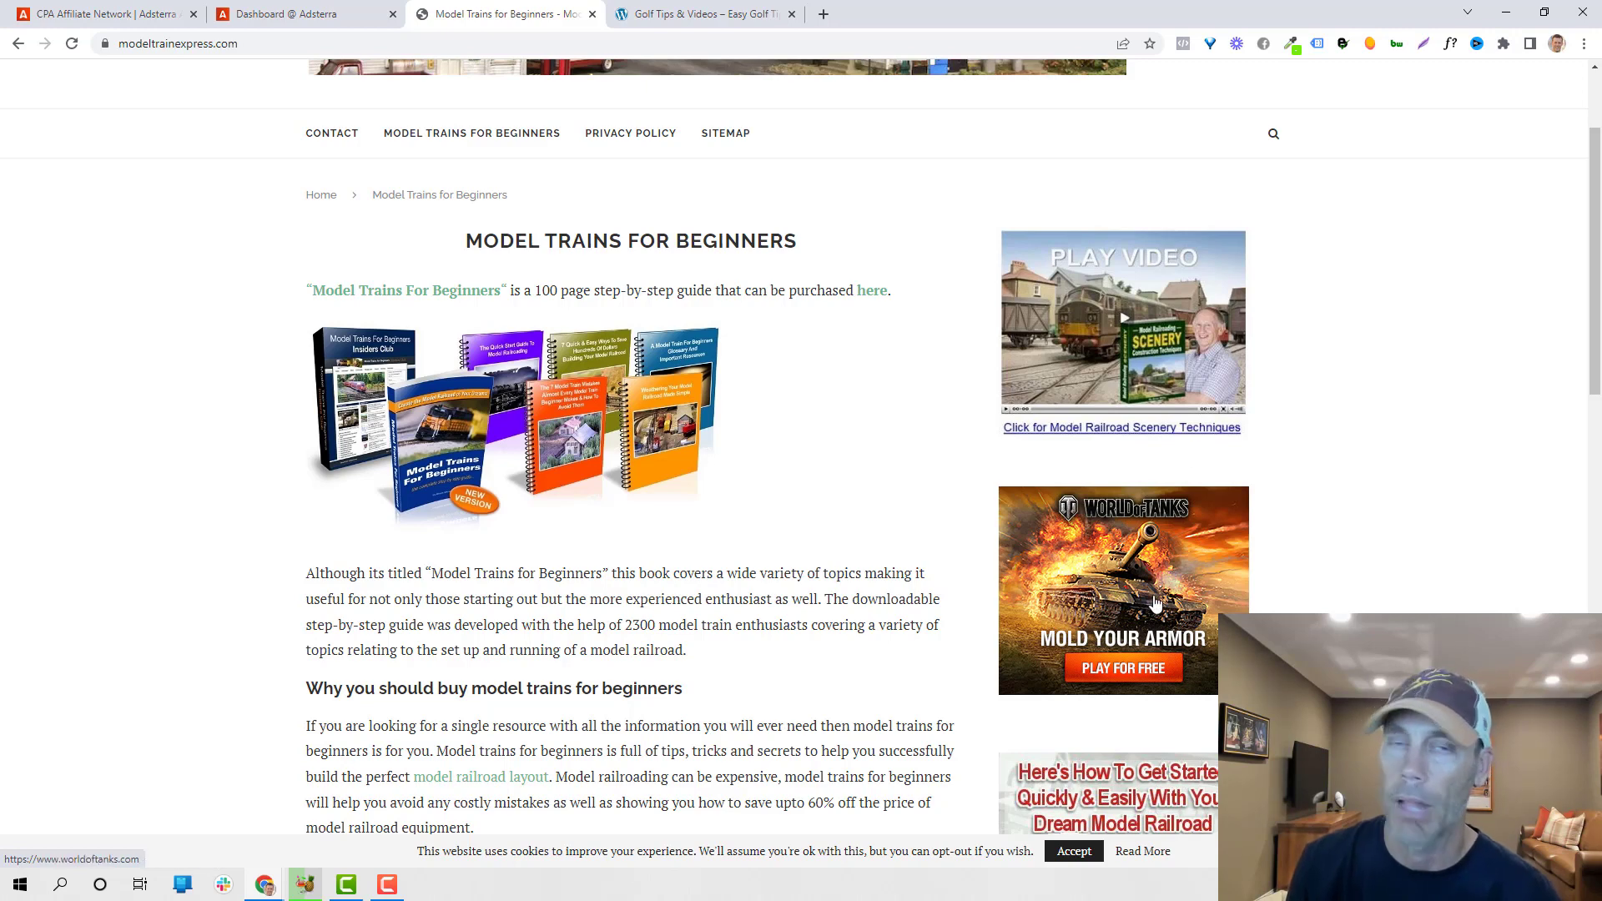
scroll(1155, 605, "down", 2)
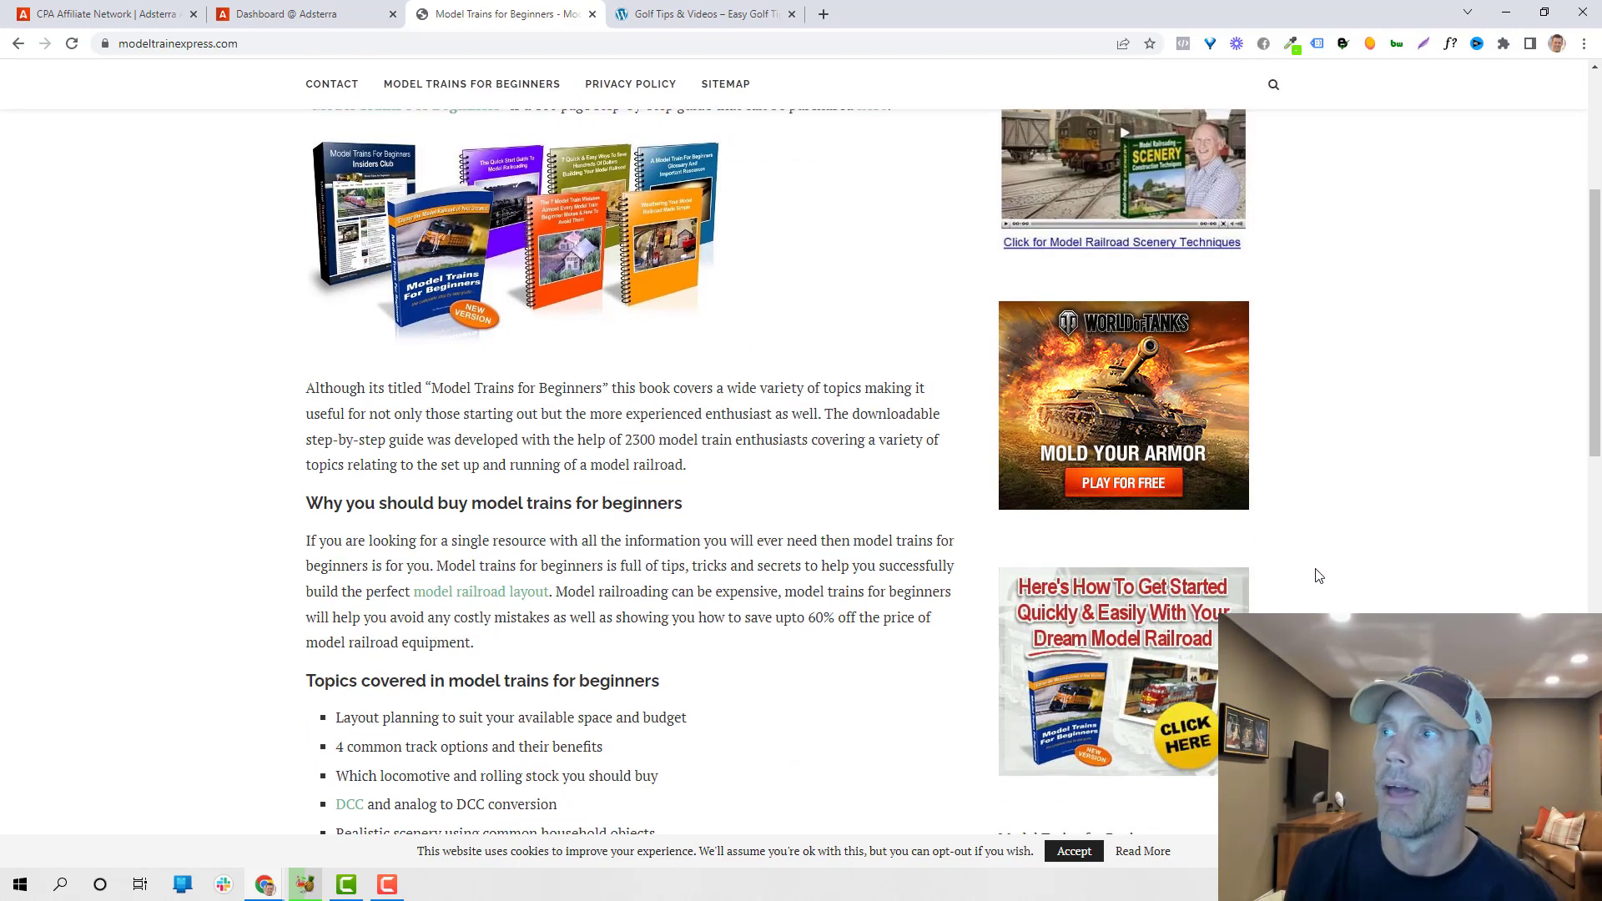